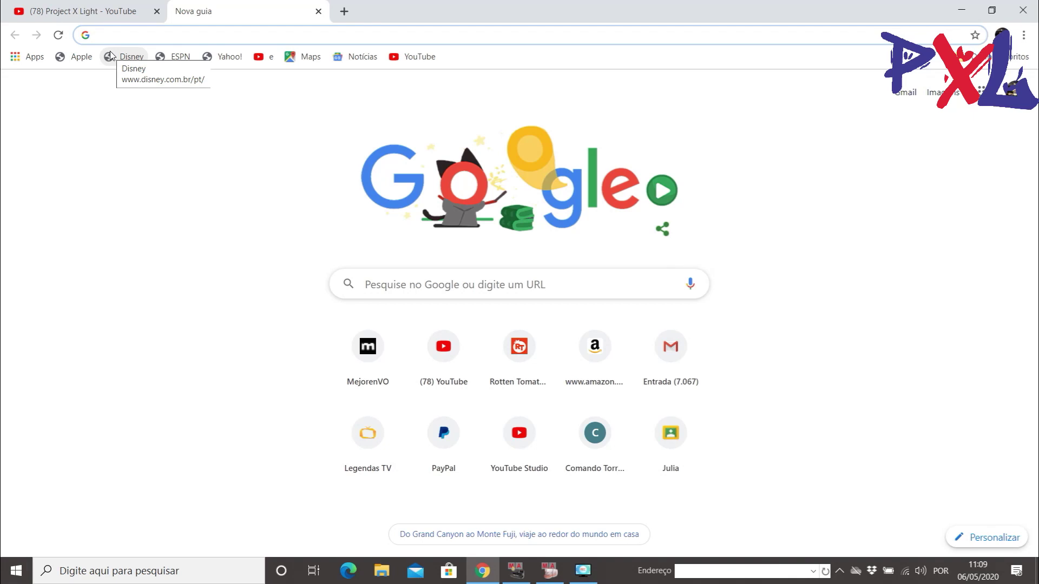
- Search the web for "grandma2 download", open the MA Lighting Downloads page and dismiss its cookie dialog
type("gra")
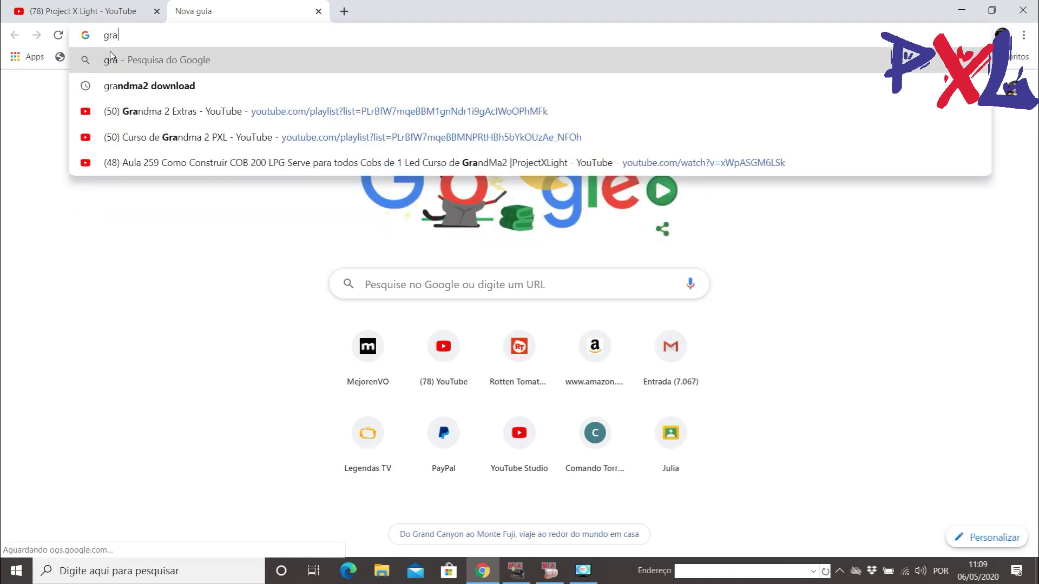
key("Down")
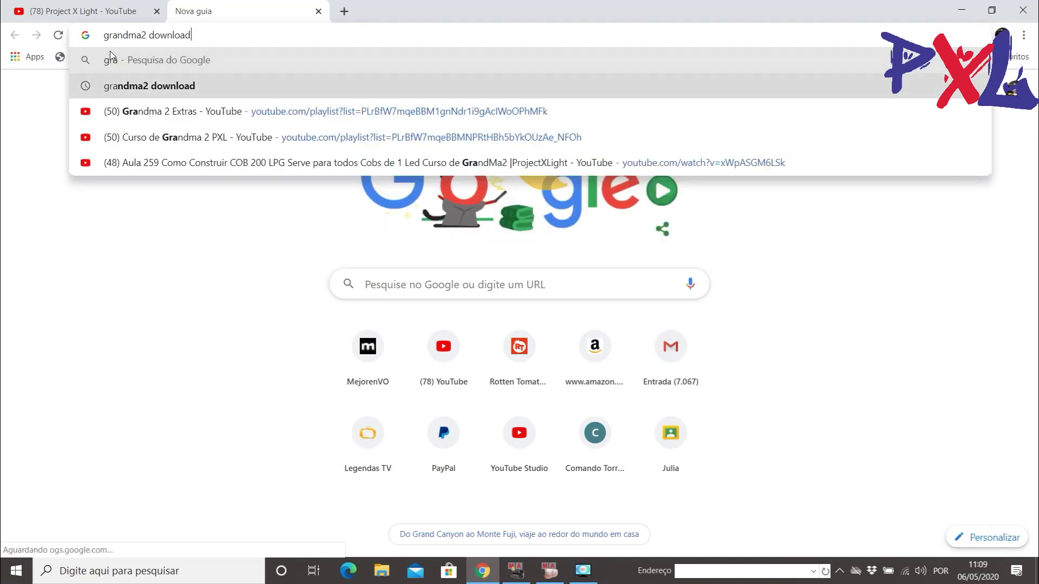
key("Return")
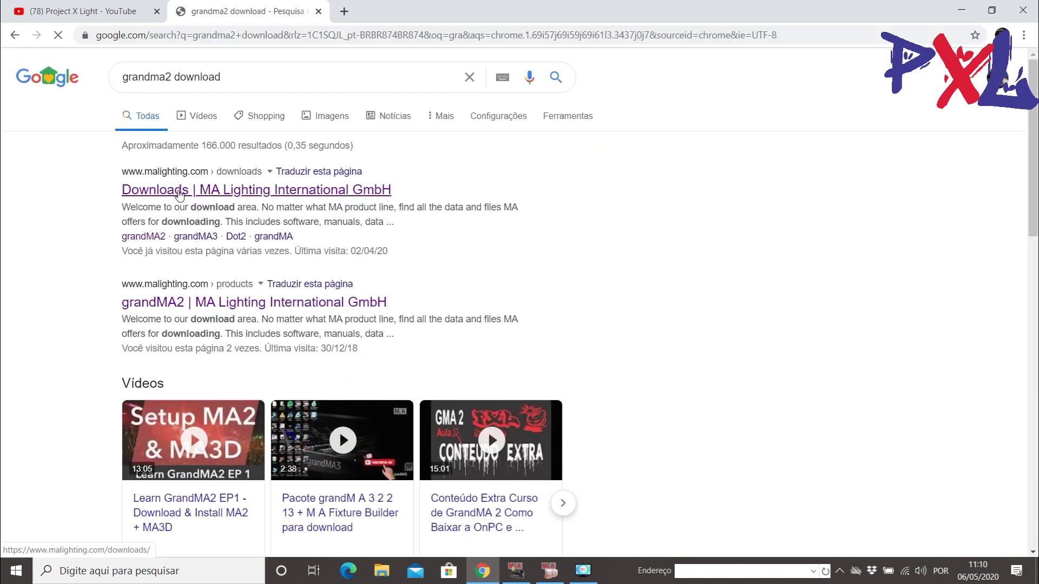
left_click(261, 190)
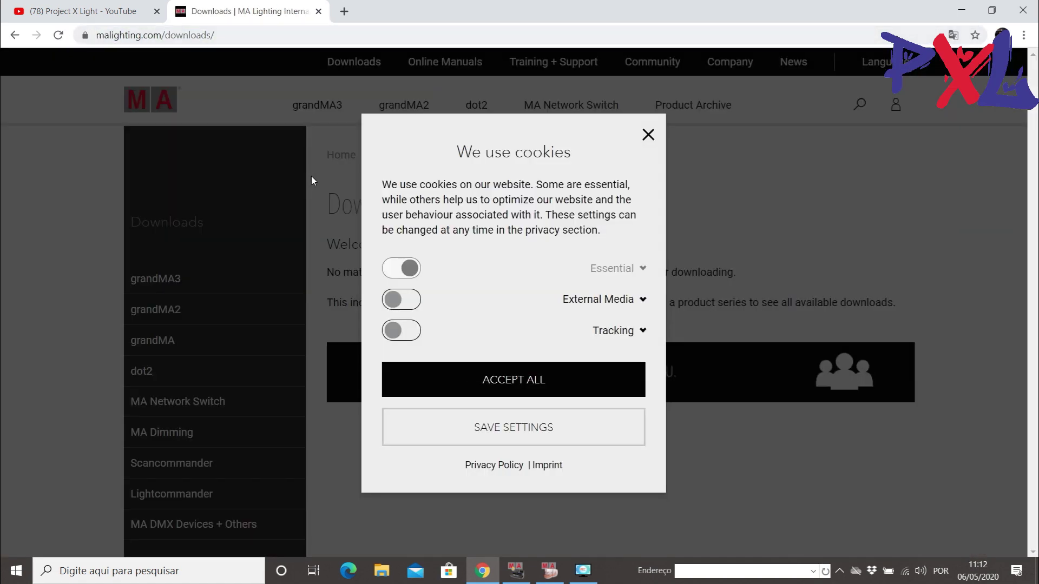
left_click(648, 135)
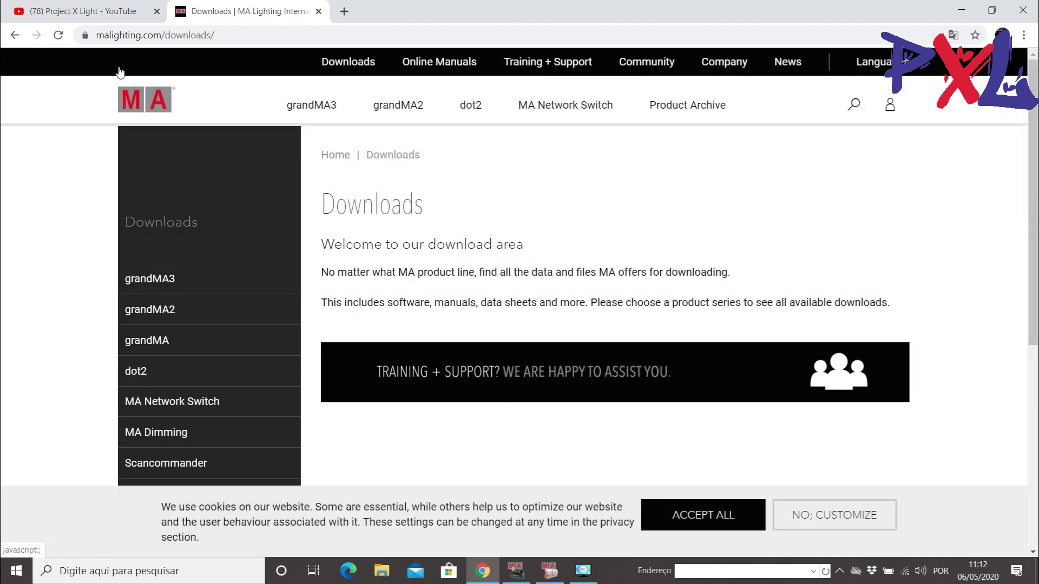
- Open the grandMA3 downloads, accept all cookies and expand the Software + Release Notes section
left_click(155, 280)
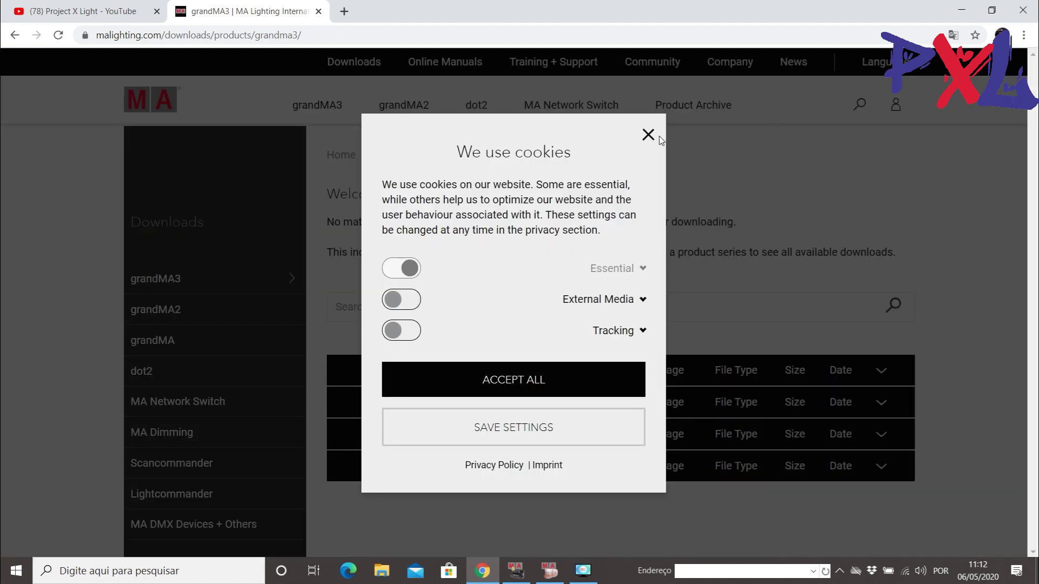
left_click(544, 384)
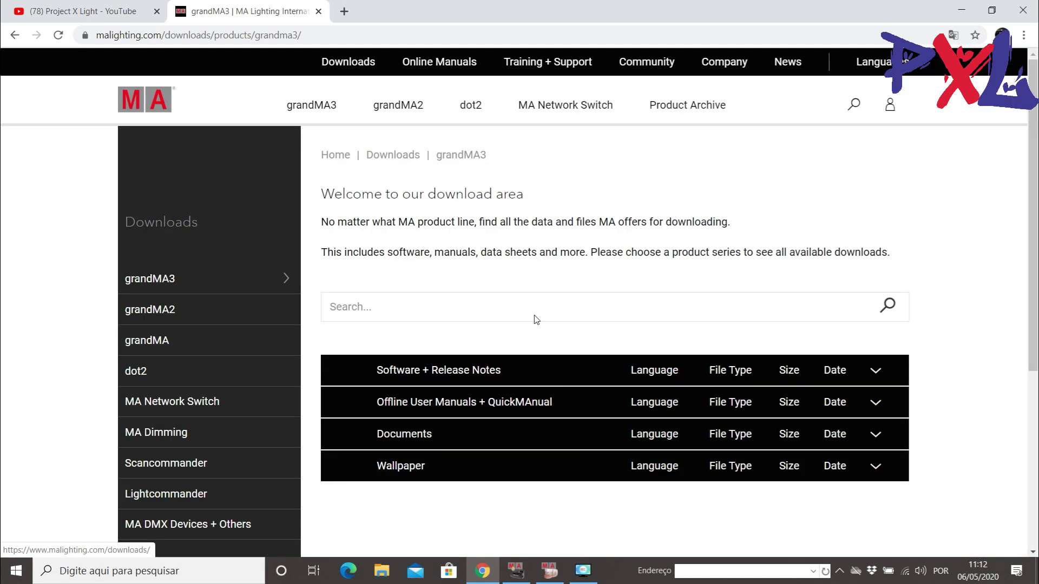
scroll(544, 233, "down", 3)
scroll(440, 336, "up", 2)
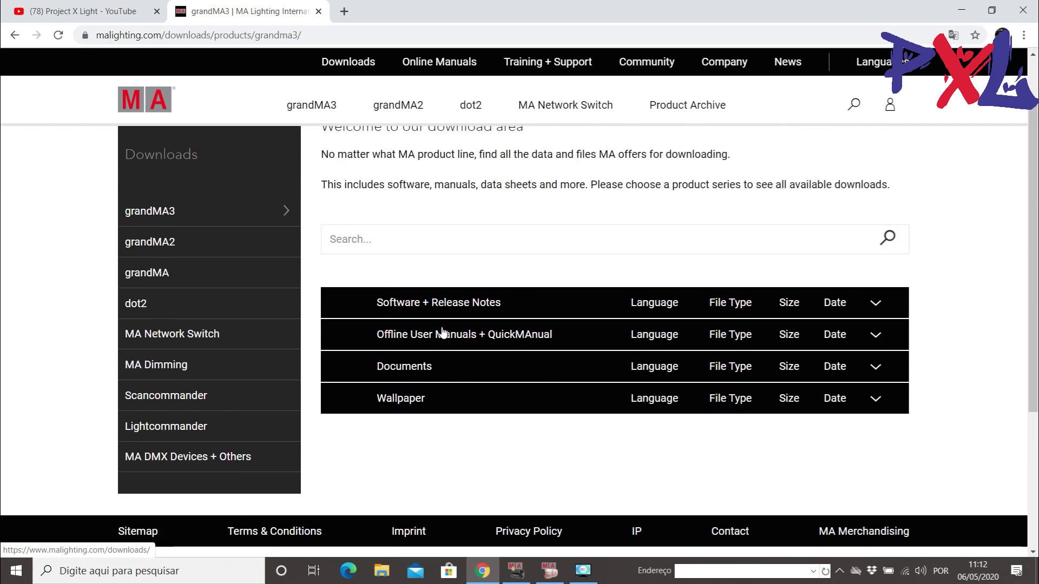
left_click(446, 304)
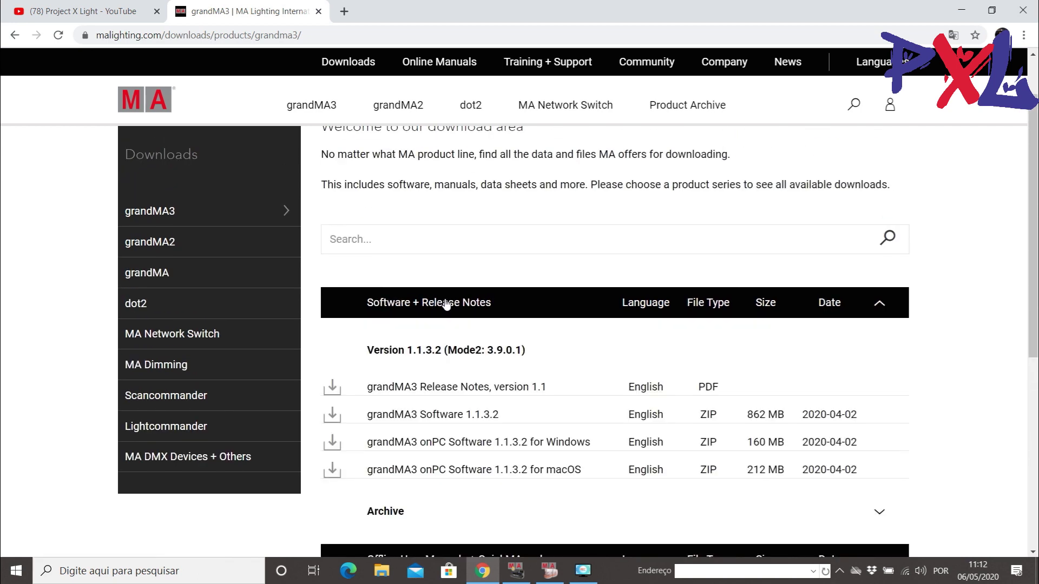
- Download grandMA3 onPC Software 1.1.3.2 for Windows, accepting the EULA
scroll(446, 304, "down", 1)
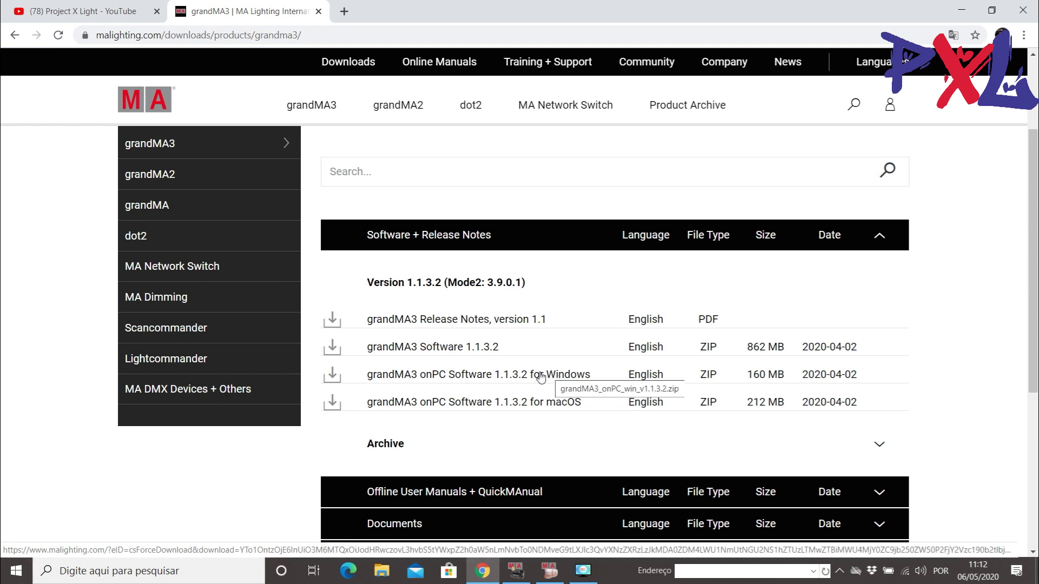
left_click(463, 372)
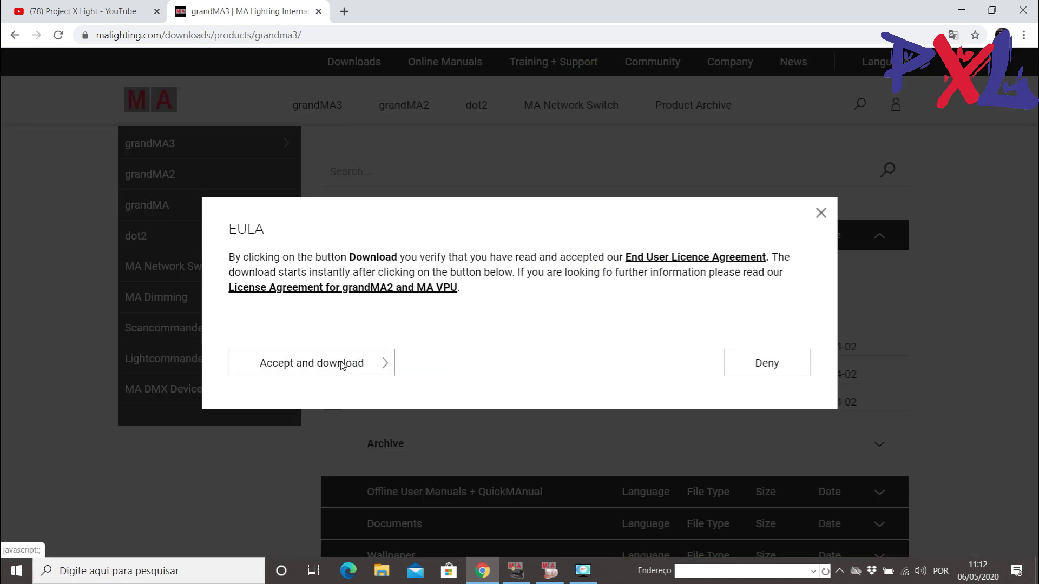
left_click(342, 366)
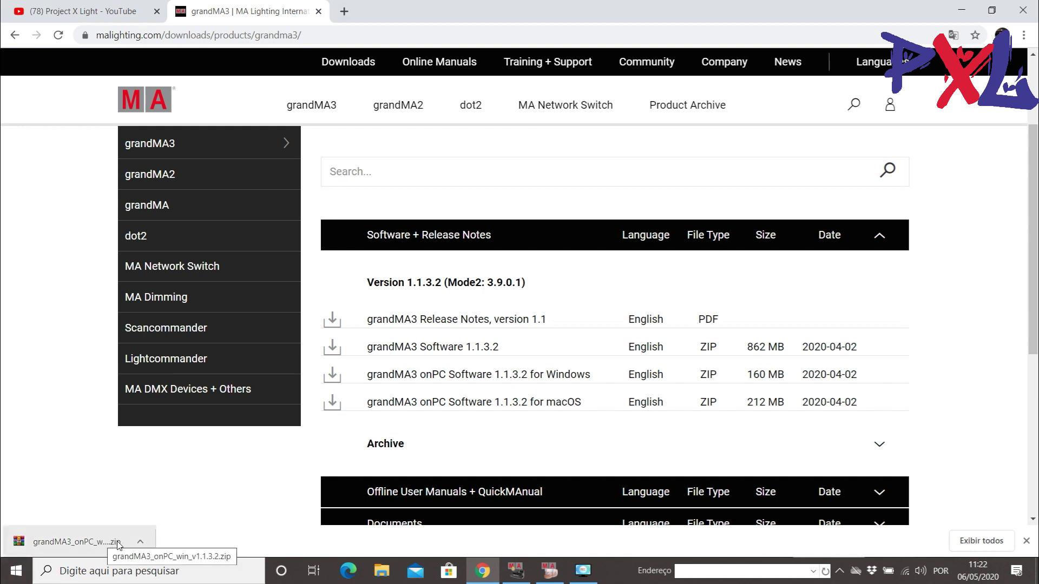
- Show the downloaded grandMA3 onPC zip in its folder and minimize the open windows to reveal the desktop
left_click(140, 542)
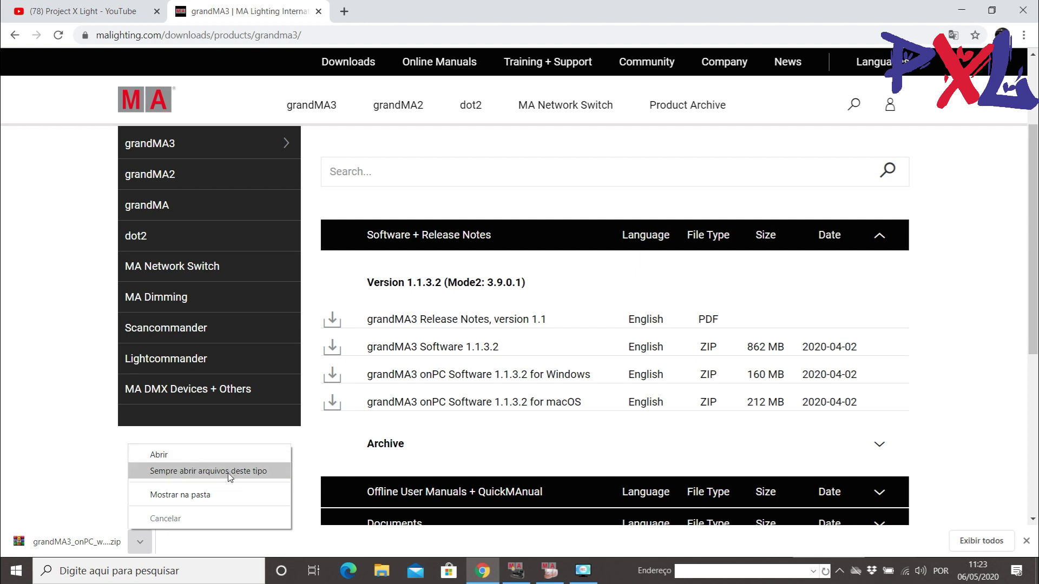
left_click(215, 493)
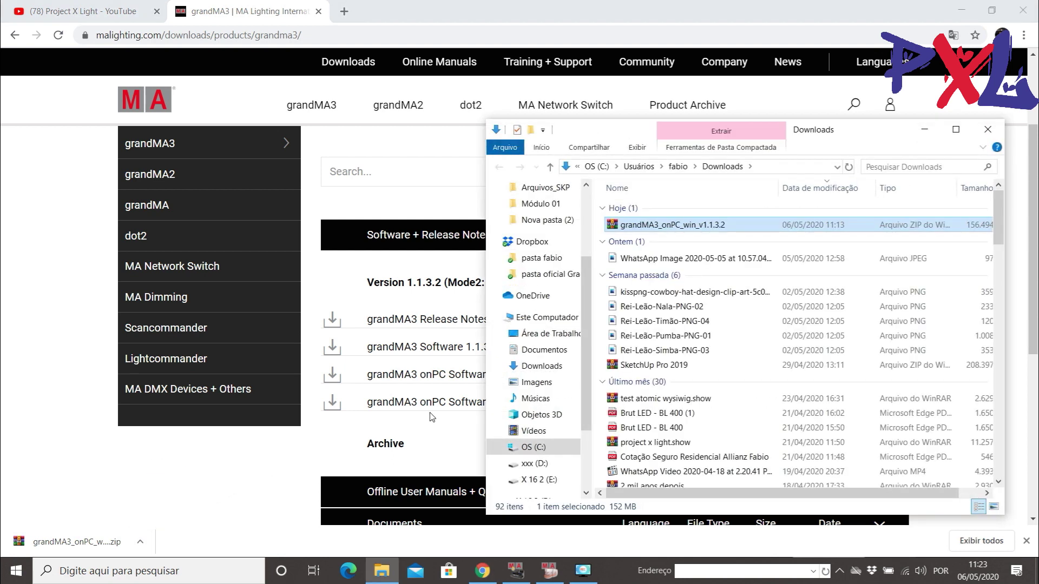
left_click(993, 11)
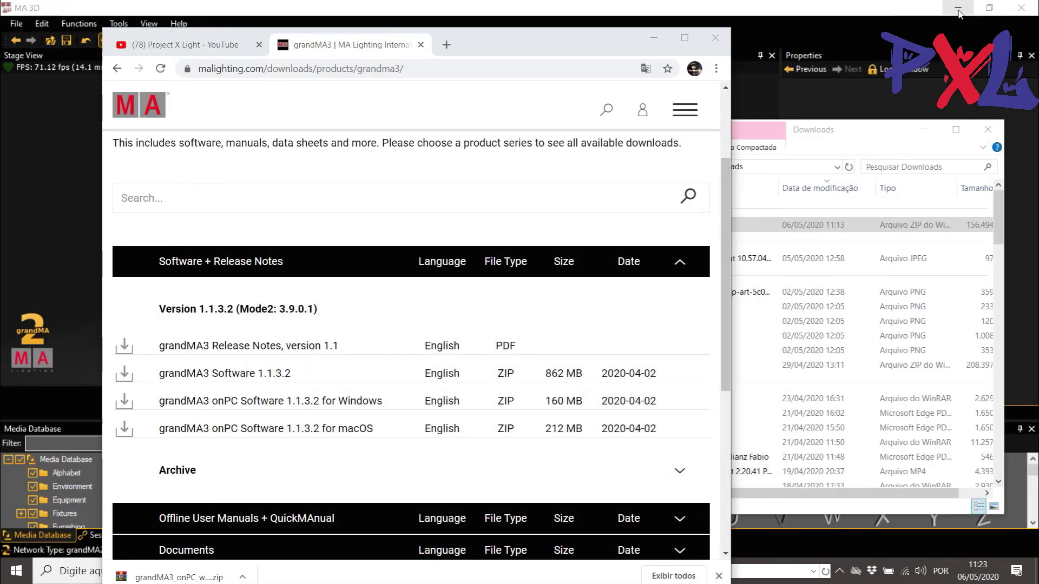
left_click(957, 9)
left_click(924, 130)
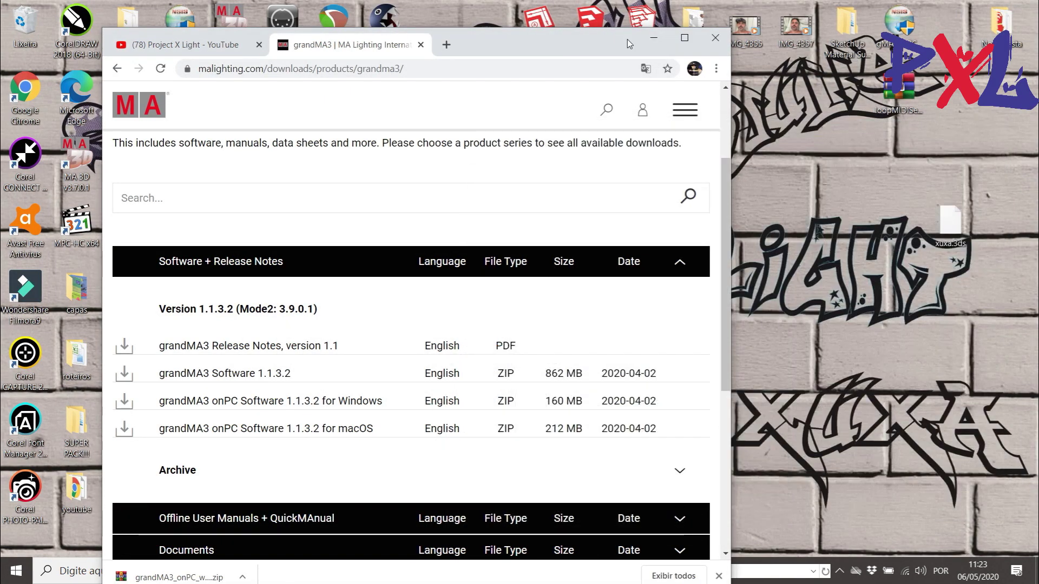
left_click(653, 39)
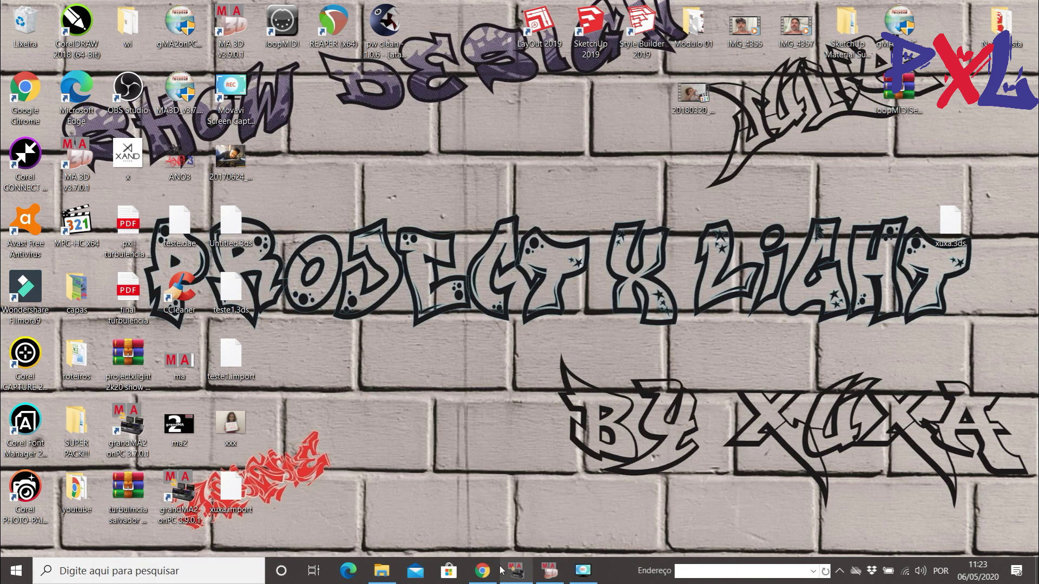
- Move grandMA3_onPC_win_v1.1.3.2 from the Downloads folder to the desktop and close the folder window
left_click(381, 571)
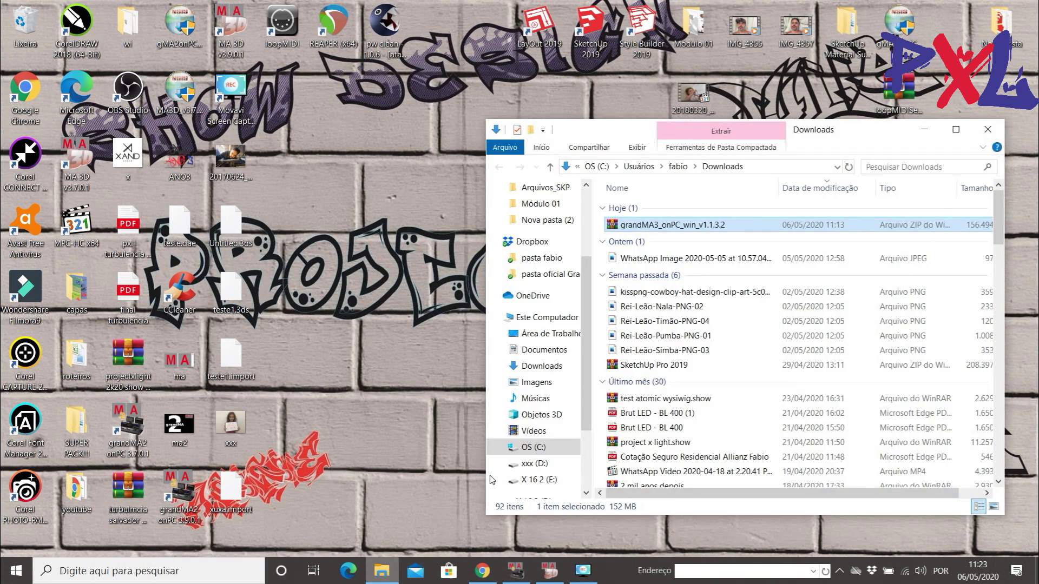
left_click_drag(640, 227, 437, 35)
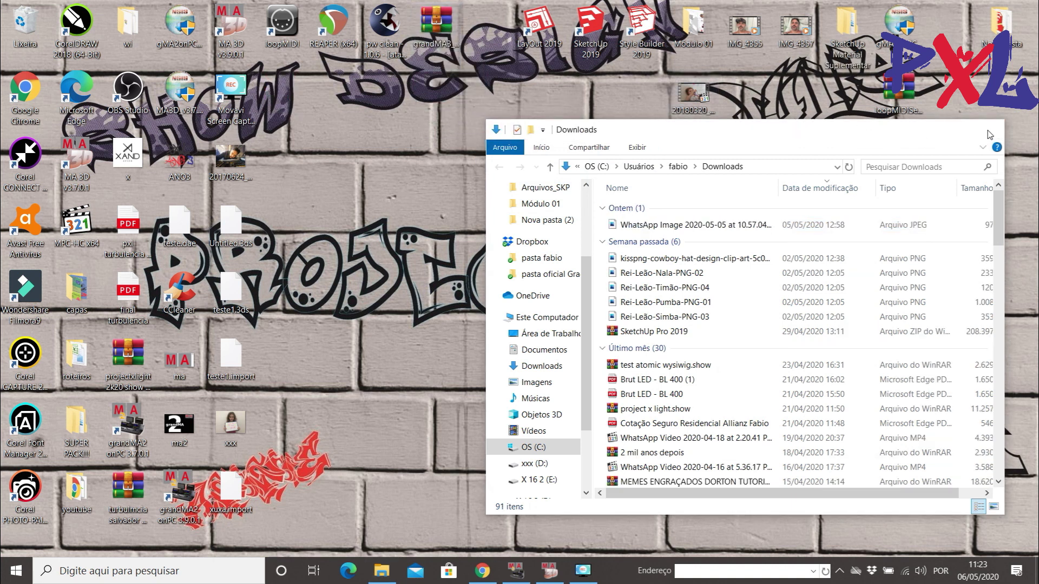
left_click(987, 129)
- Extract the ma folder from the grandMA3 onPC archive to the desktop and move the archive into Nova pasta
double_click(436, 26)
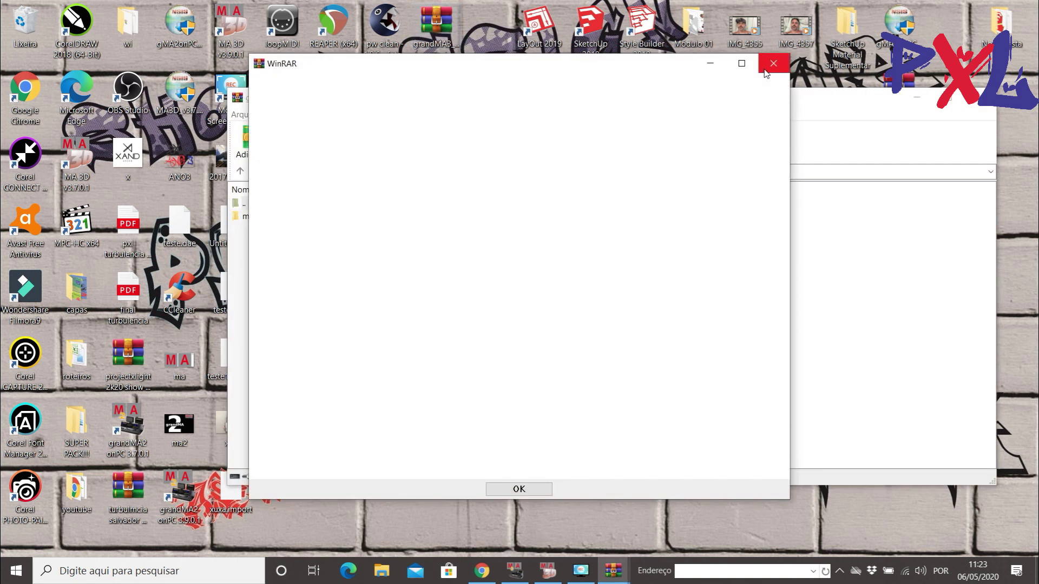
left_click(772, 63)
left_click(260, 216)
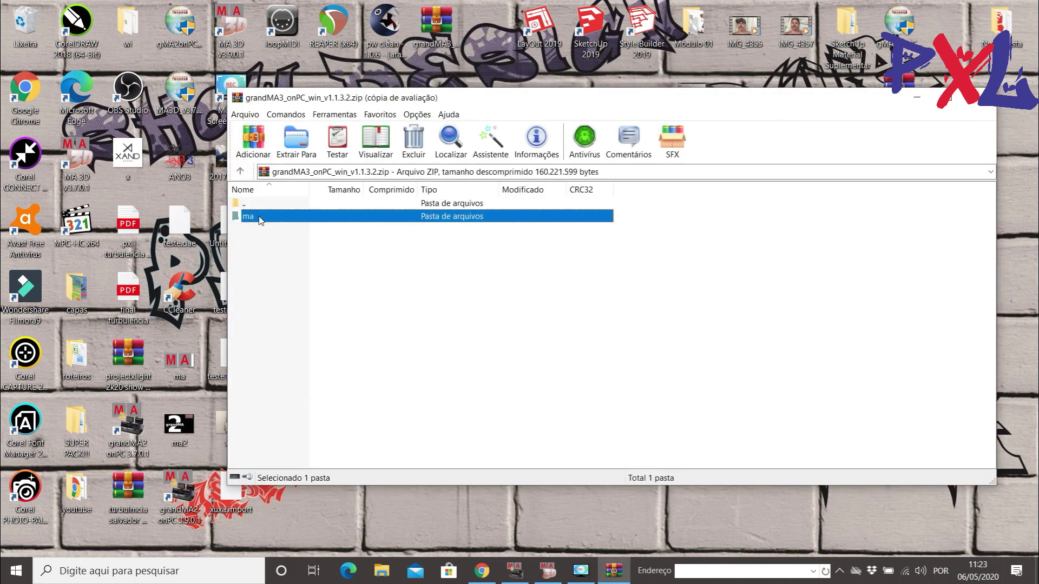
left_click_drag(811, 101, 805, 341)
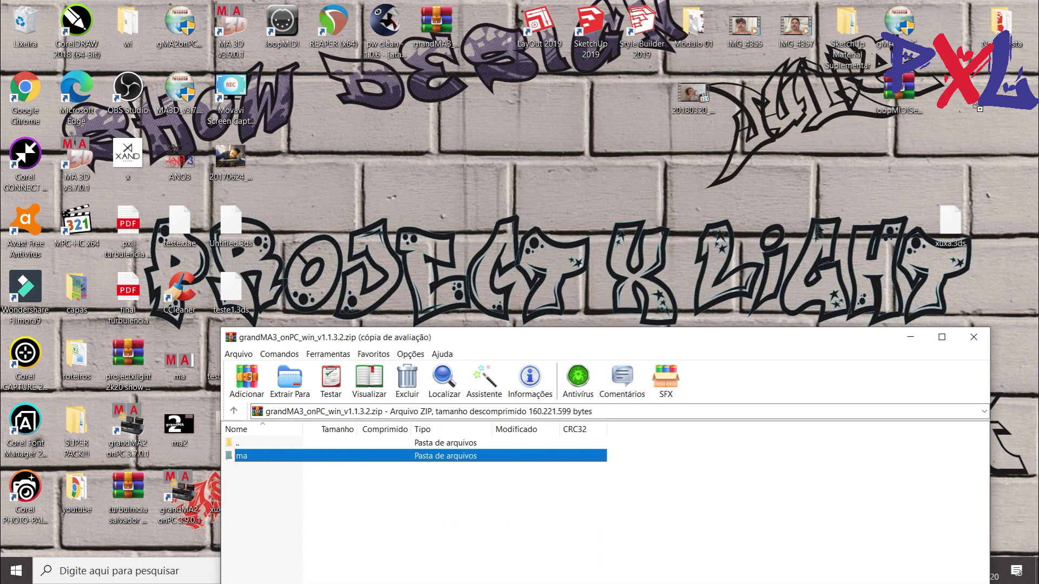
left_click_drag(973, 103, 973, 102)
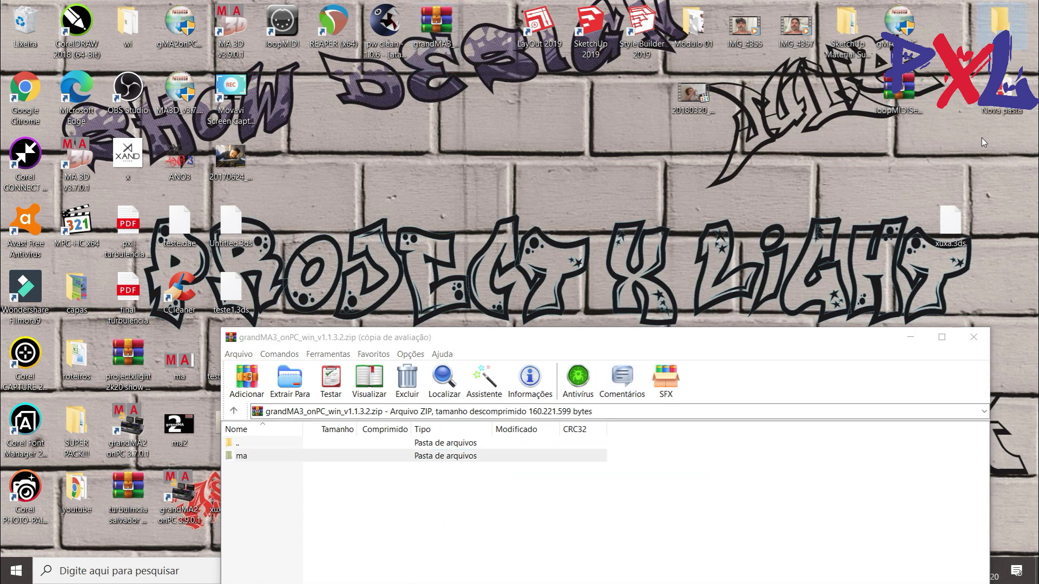
left_click(973, 337)
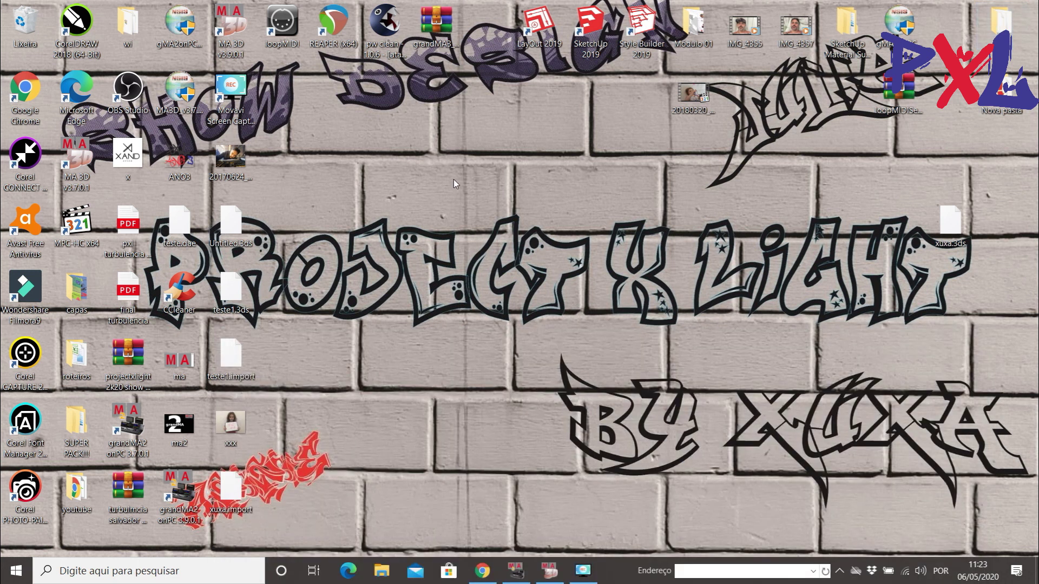
left_click_drag(420, 54, 1005, 91)
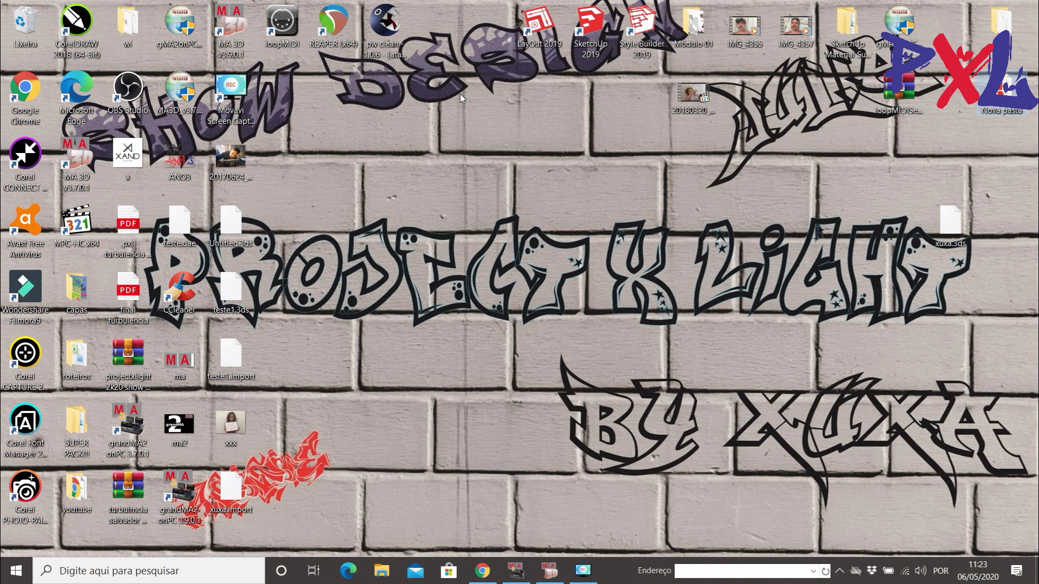
- Switch to MA 3D and examine the house model in the Stage View from several angles and distances
left_click(549, 571)
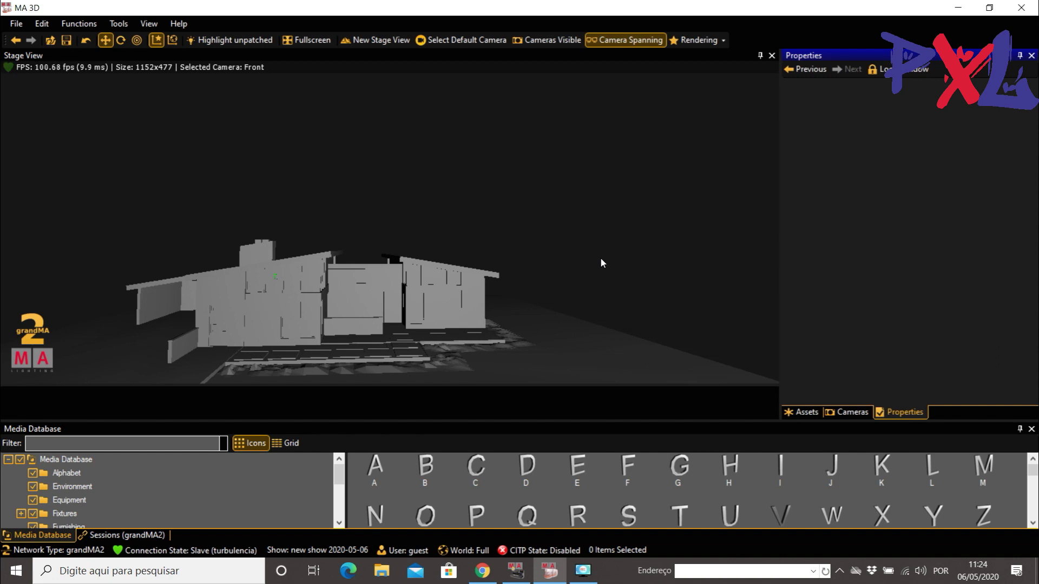
left_click(603, 174)
left_click_drag(604, 195, 600, 190)
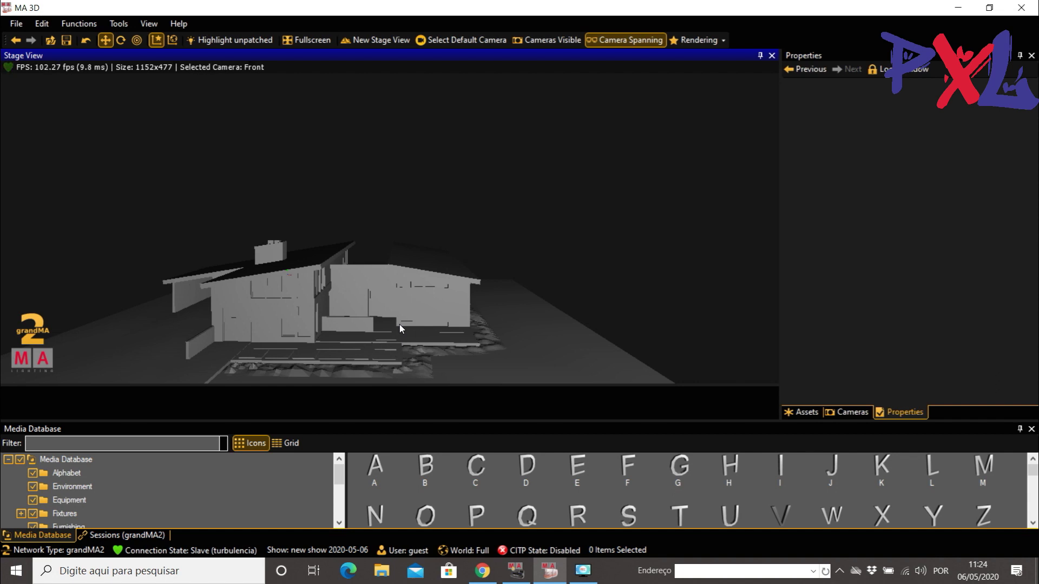
scroll(399, 328, "up", 5)
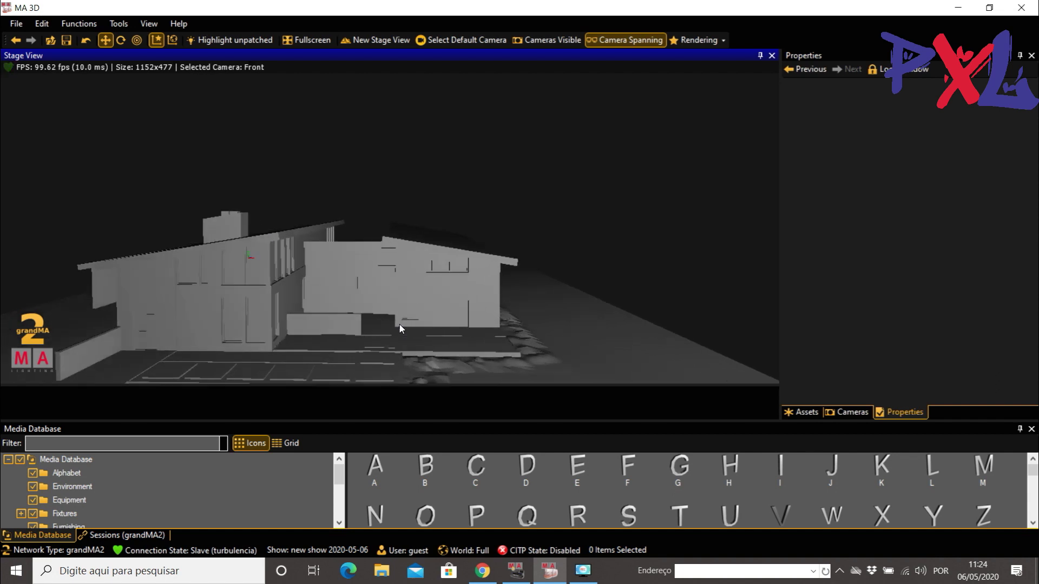
scroll(399, 323, "up", 4)
left_click_drag(398, 323, 342, 290)
scroll(342, 287, "down", 5)
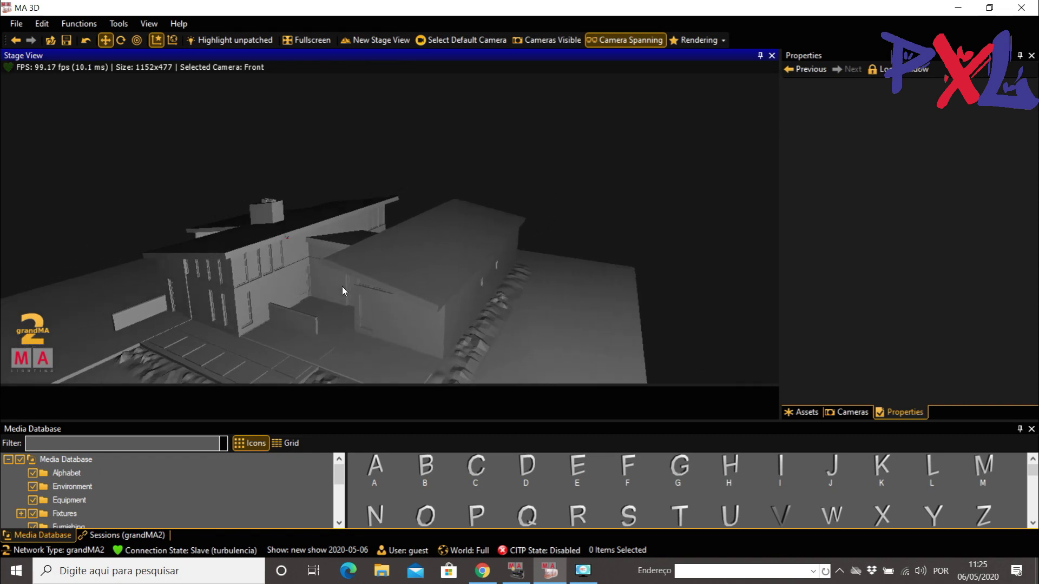
left_click_drag(348, 271, 349, 265)
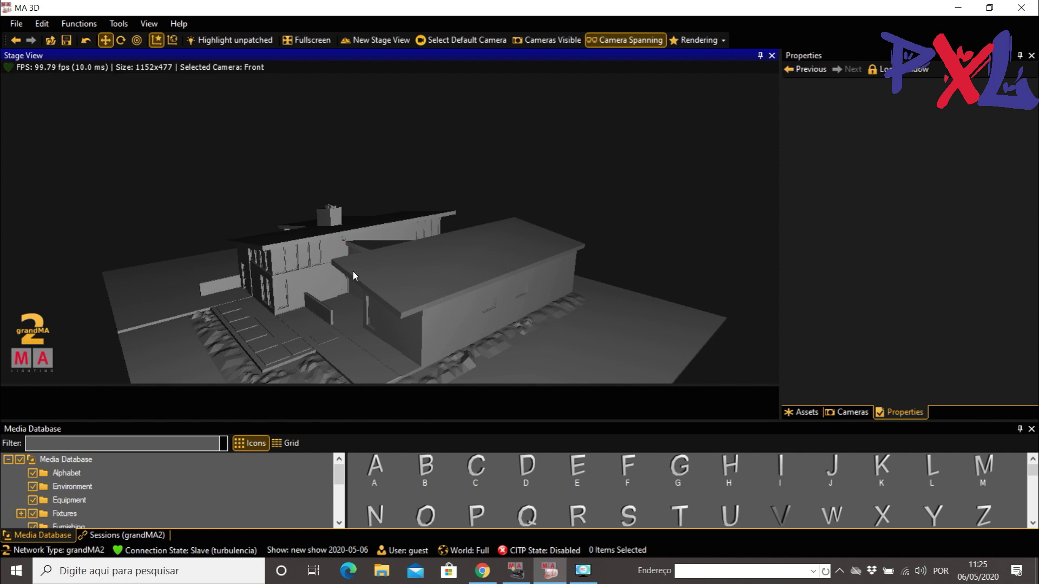
left_click_drag(392, 229, 432, 230)
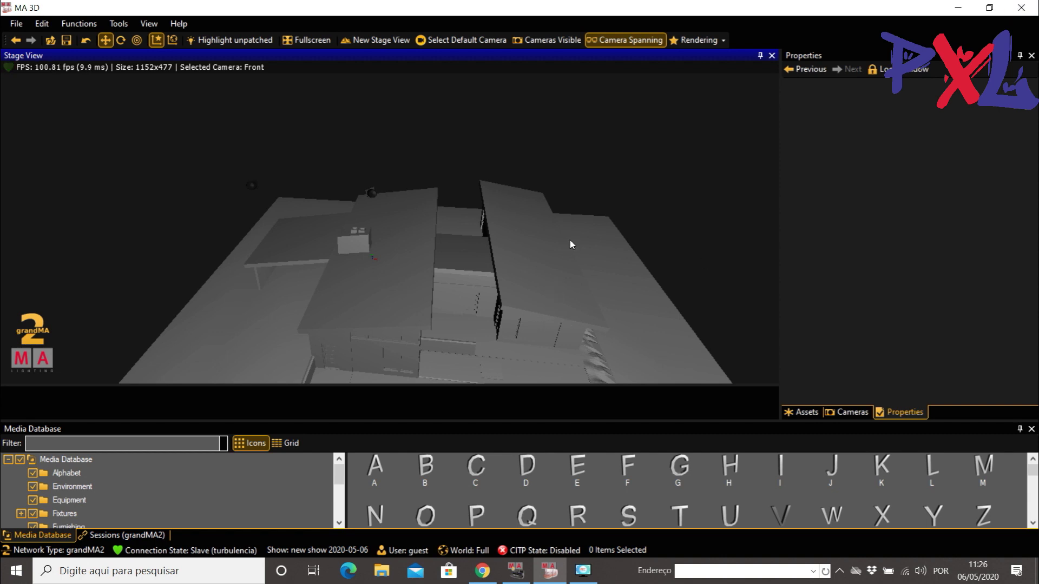
- Close MA 3D and launch the grandMA3_onPC_v1.1.3.2 installer from the ma folder
left_click(1020, 9)
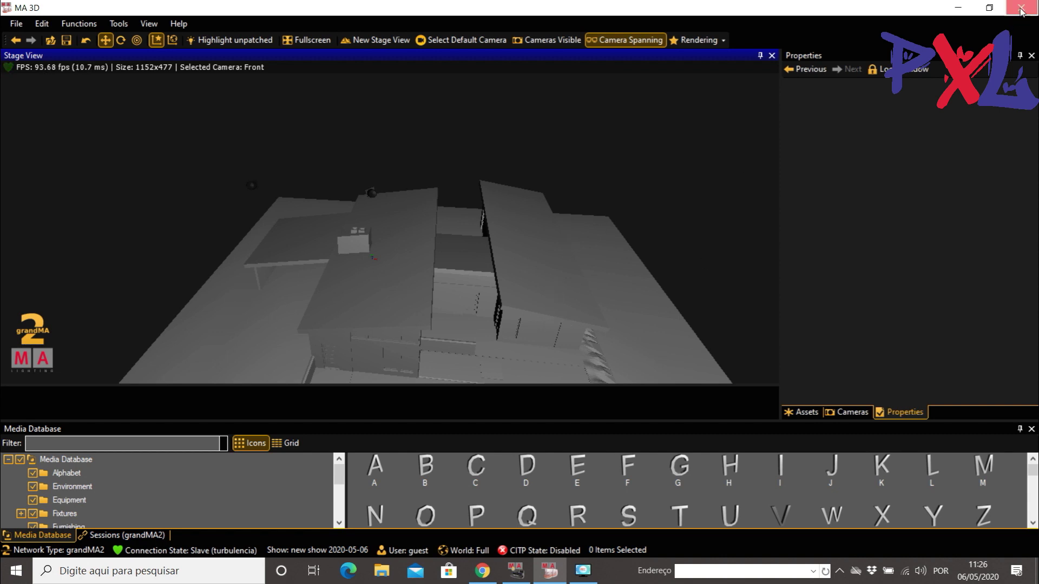
left_click(601, 325)
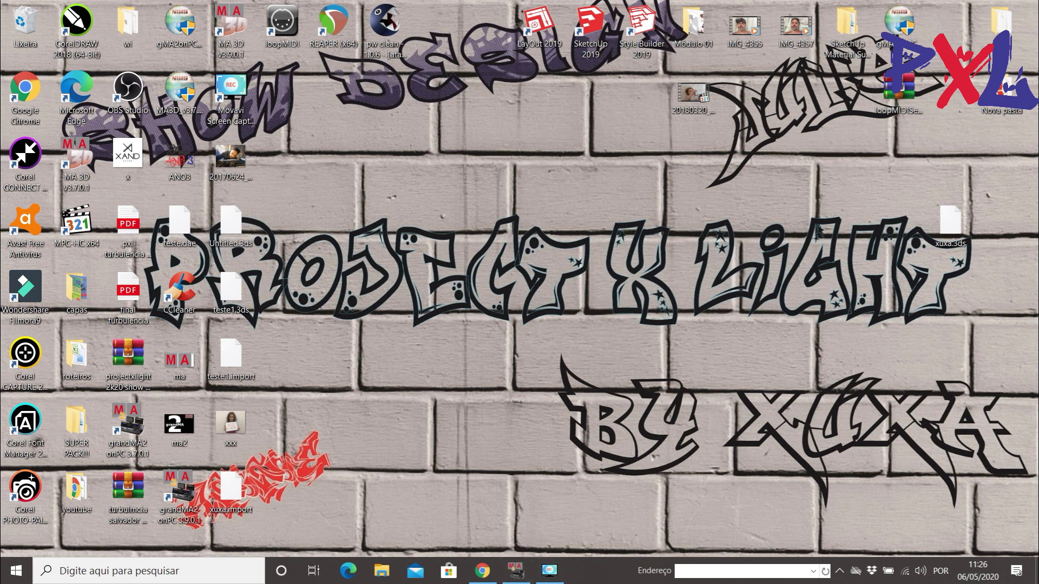
double_click(1001, 24)
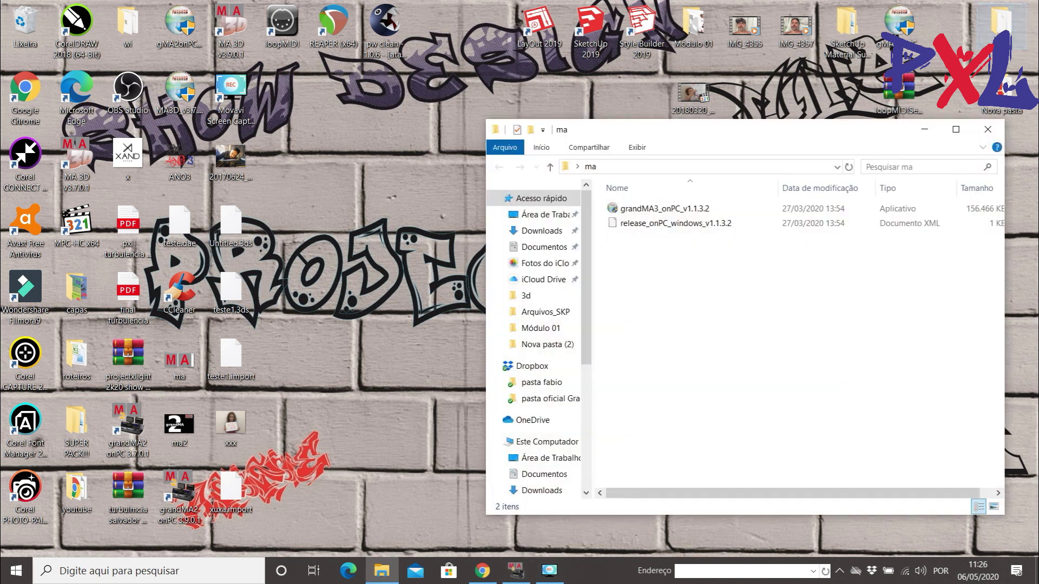
left_click(645, 210)
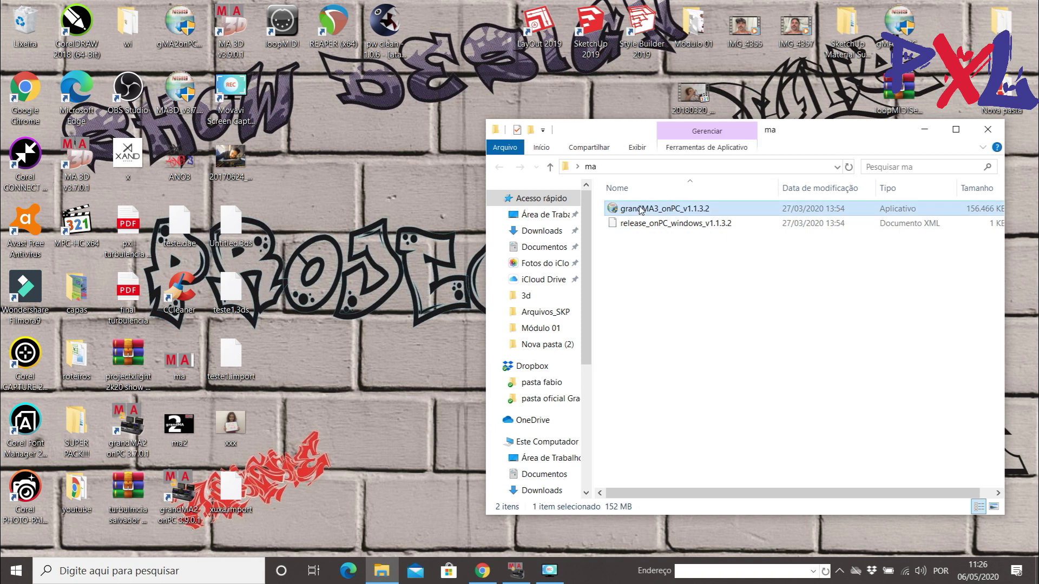
double_click(657, 210)
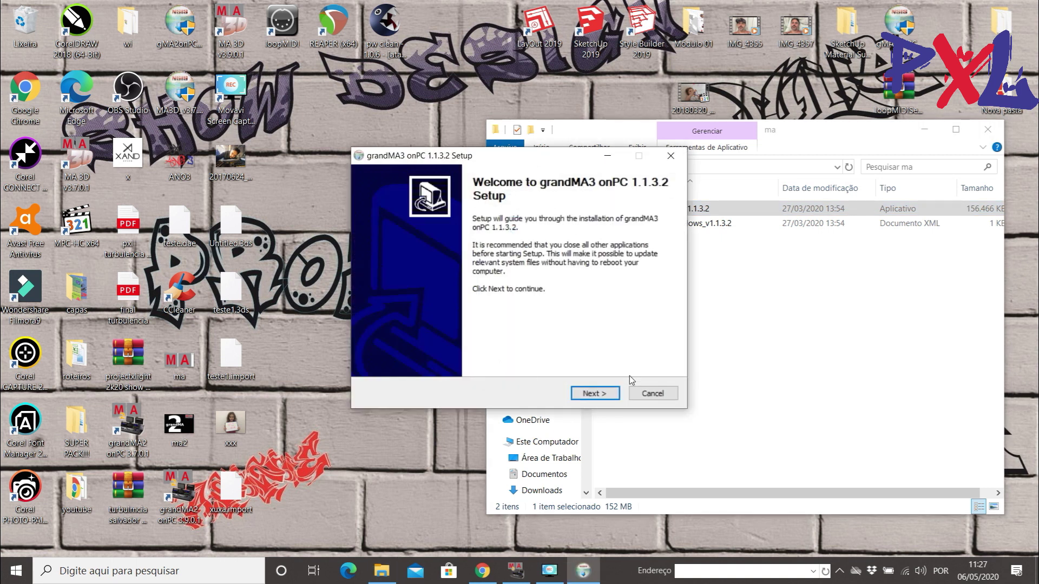
- Accept the setup license and install grandMA3 onPC 1.1.3.2 in C:\Program Files\MALightingTechnology with desktop links for onPC and Terminal
left_click(595, 393)
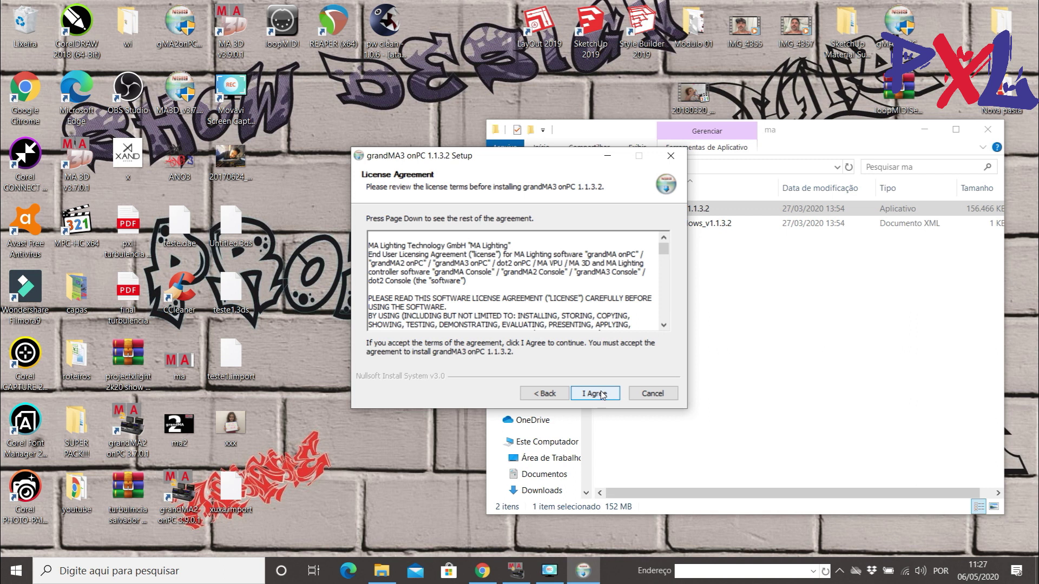
left_click(595, 394)
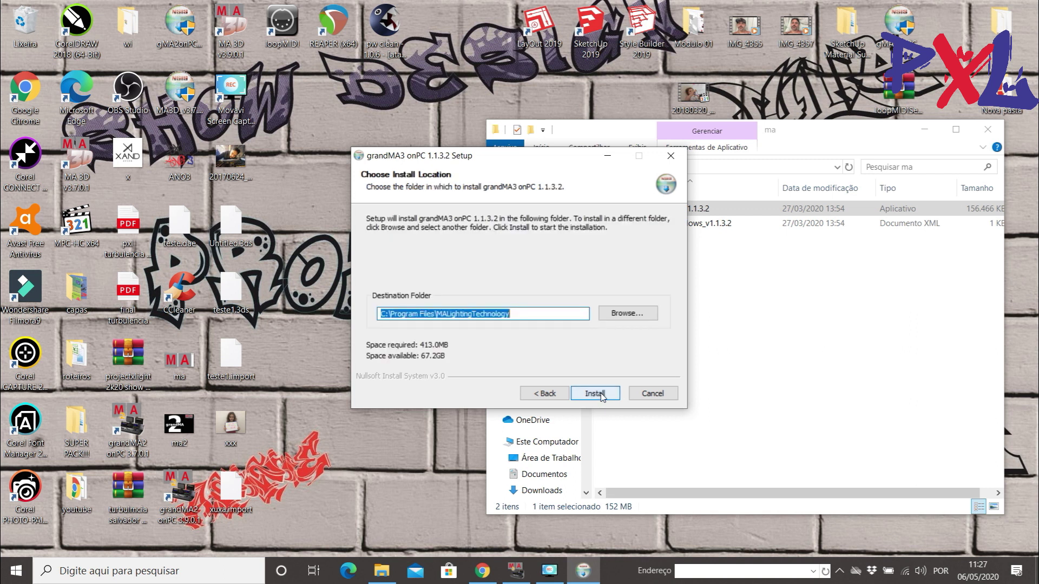
left_click(601, 395)
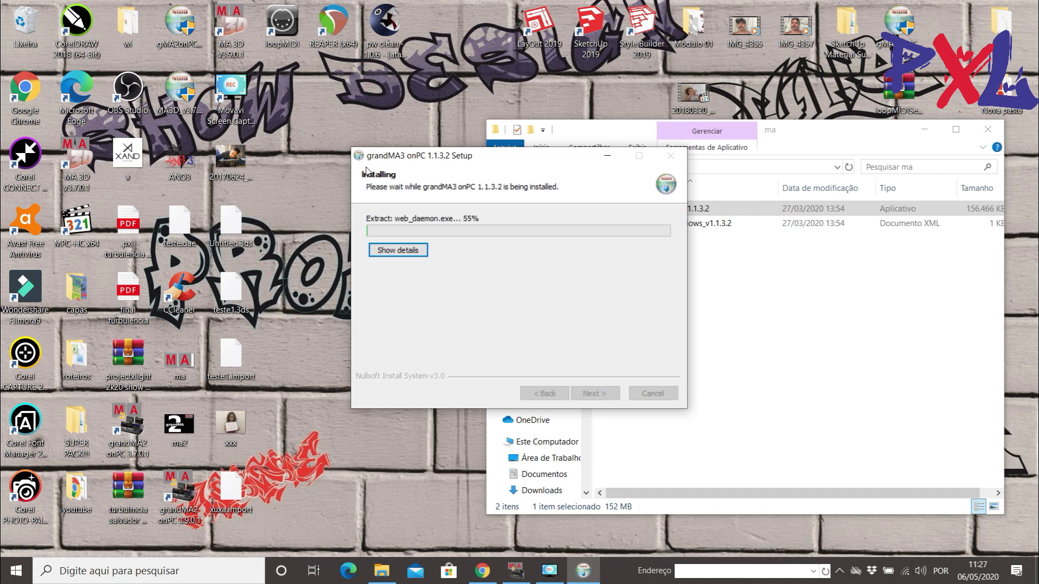
left_click(417, 255)
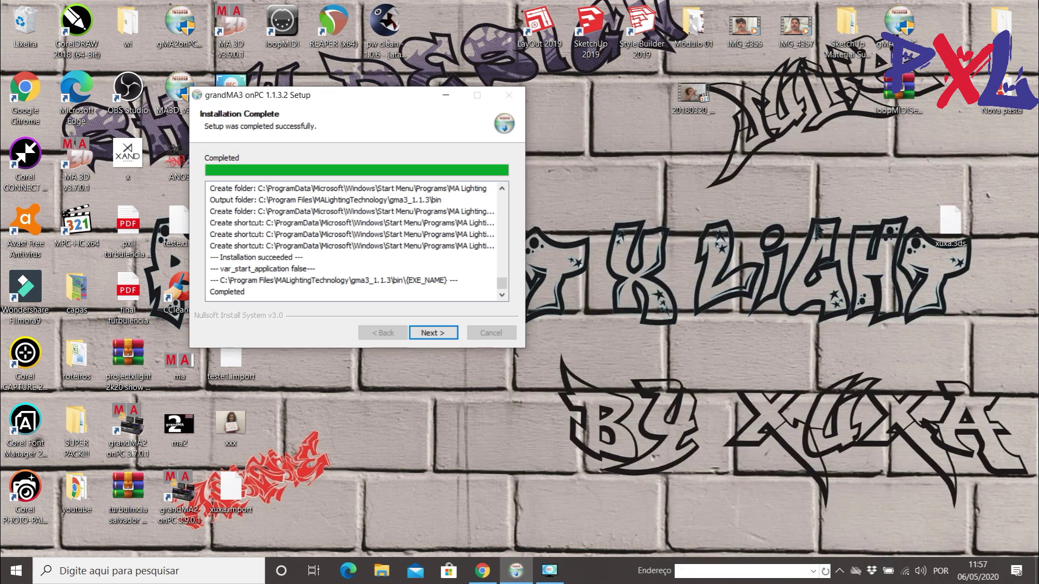
left_click(432, 333)
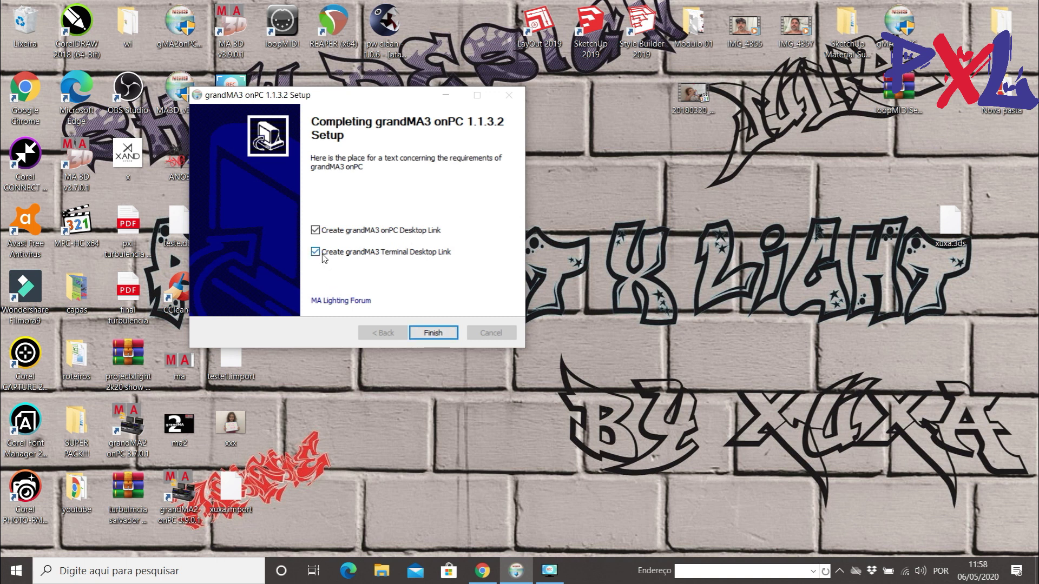
left_click(440, 333)
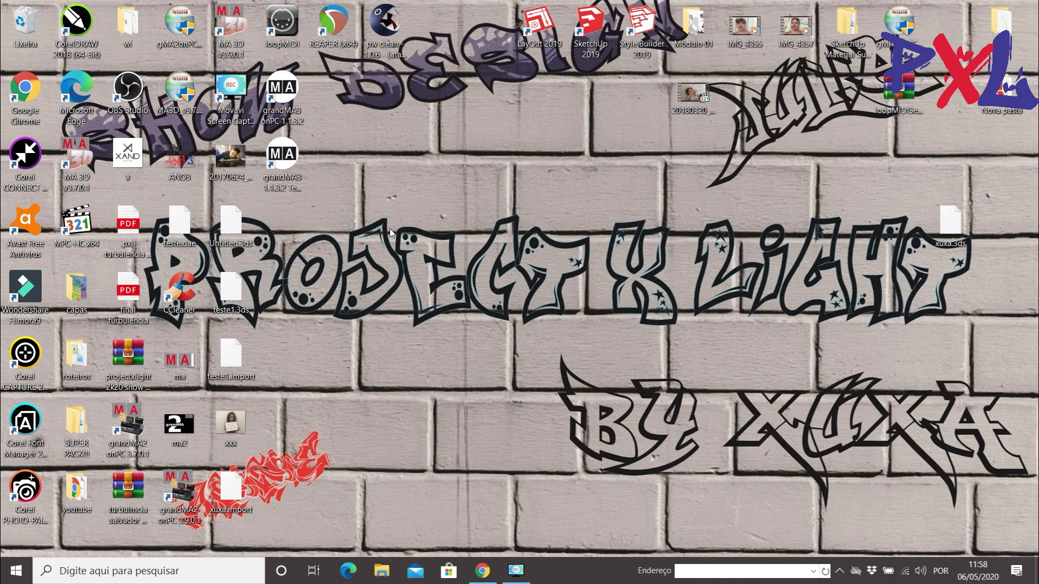
- Launch grandMA3 onPC 1.1.3.2 from the desktop and maximize its window
double_click(283, 92)
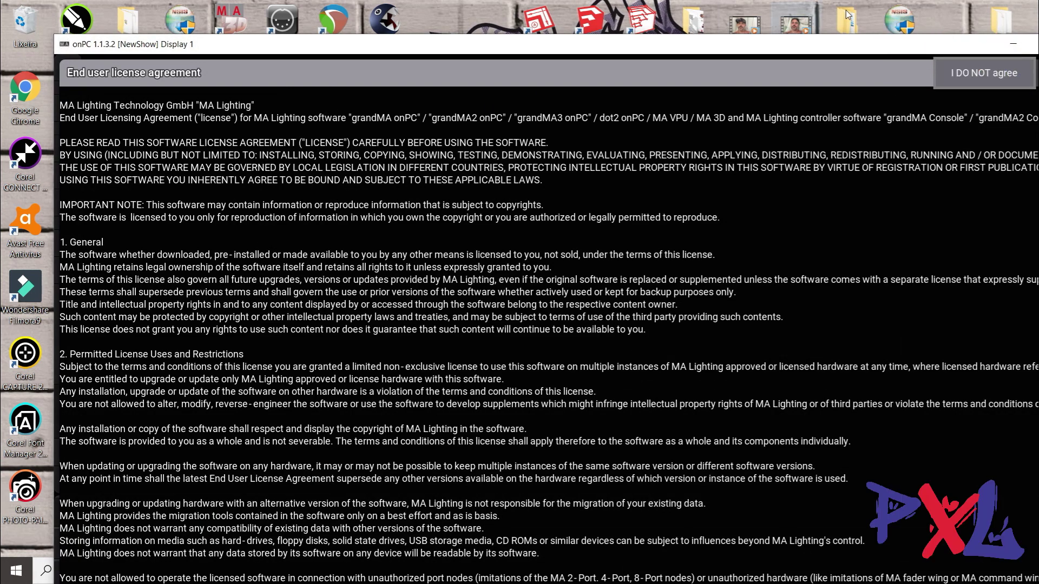
left_click_drag(934, 48, 868, 41)
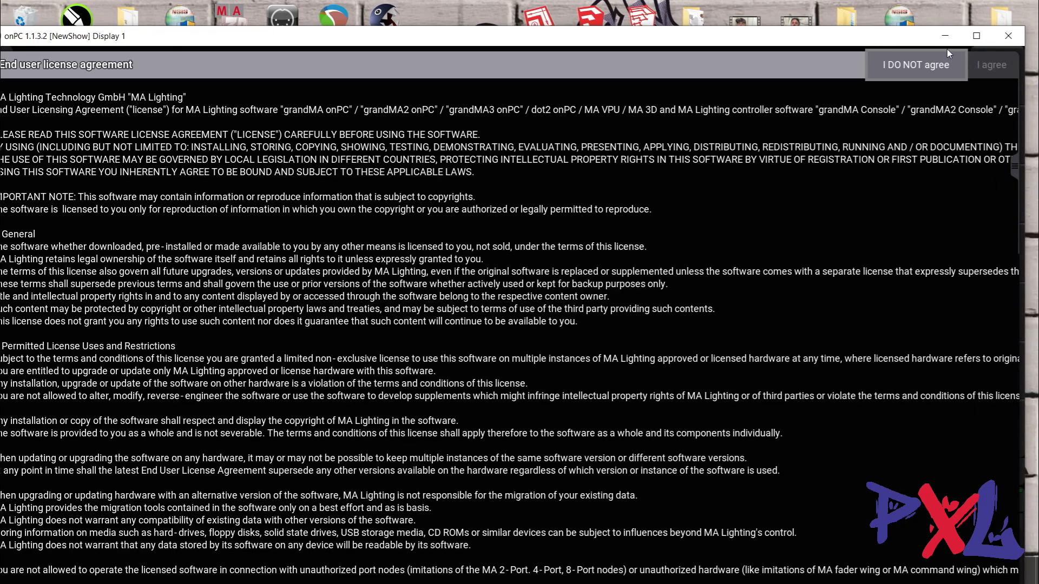
left_click(977, 37)
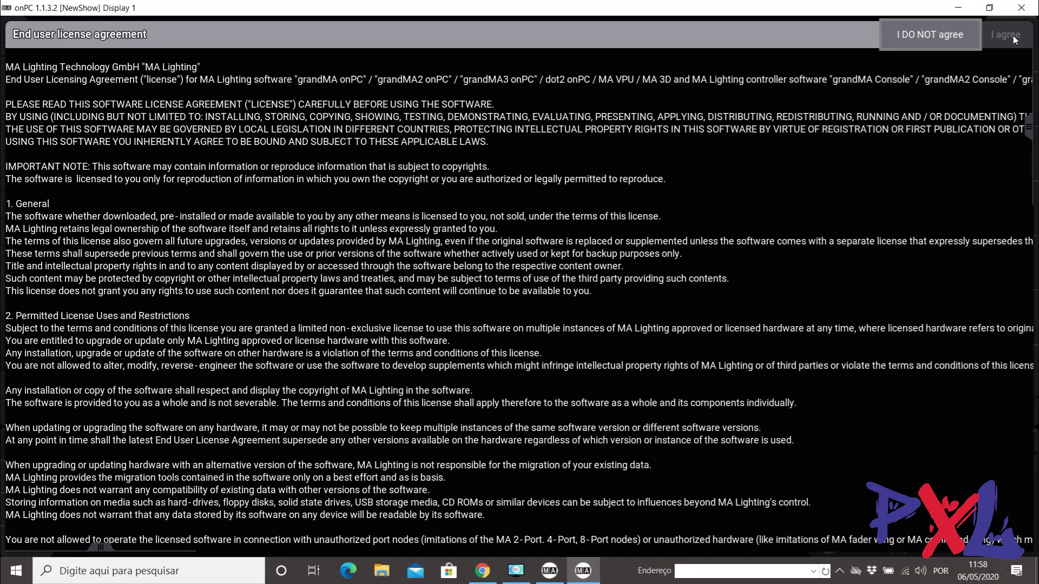
- Read to the end of the end user license agreement, then agree to it and to the release notes
left_click_drag(1027, 127, 996, 513)
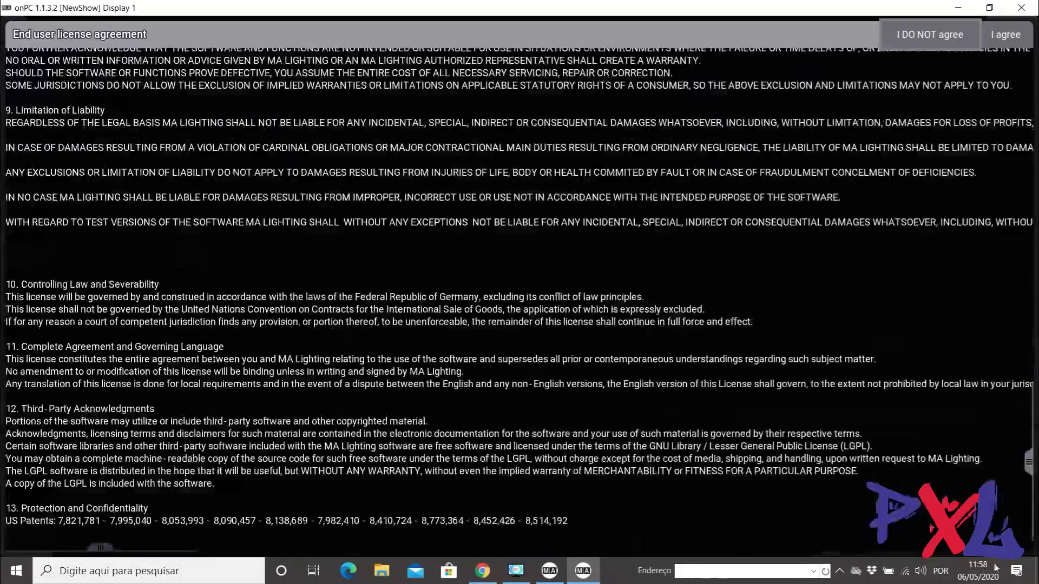
left_click(1005, 34)
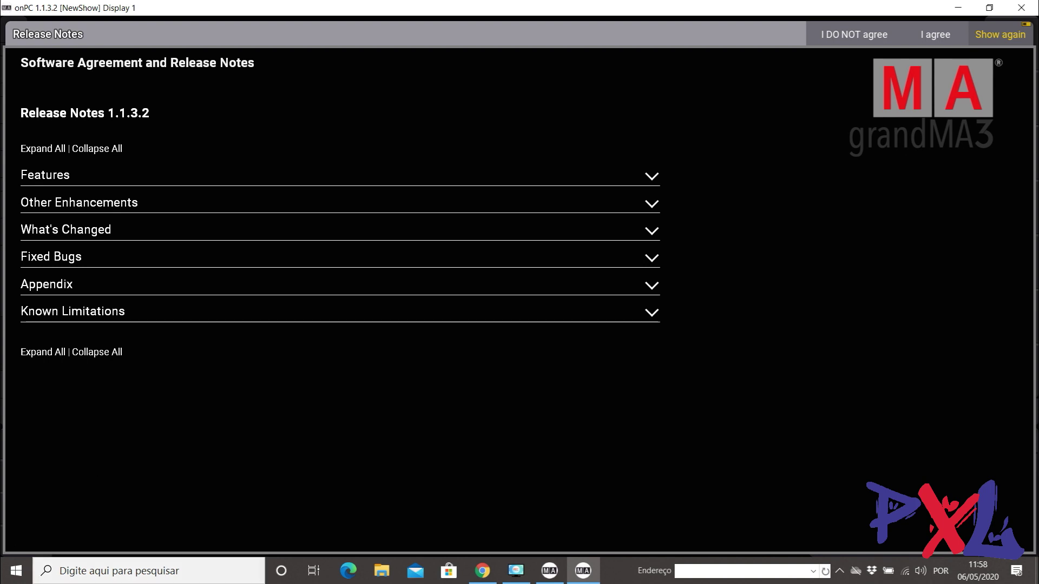
left_click(930, 34)
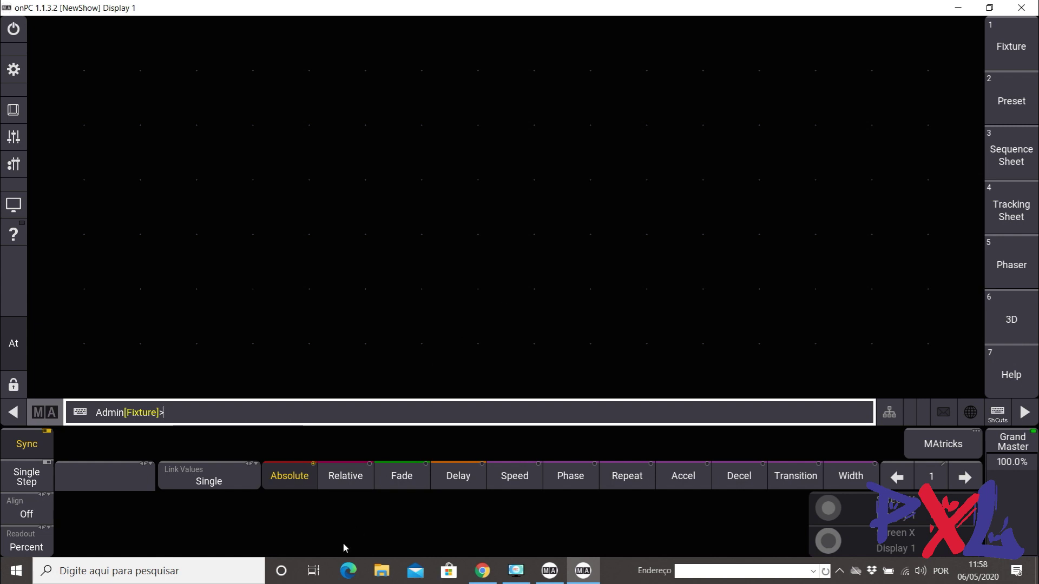
- Examine the Fixture, Preset, Sequence Sheet, Tracking Sheet, Phaser and 3D views of the new show
left_click(1024, 46)
left_click(1023, 99)
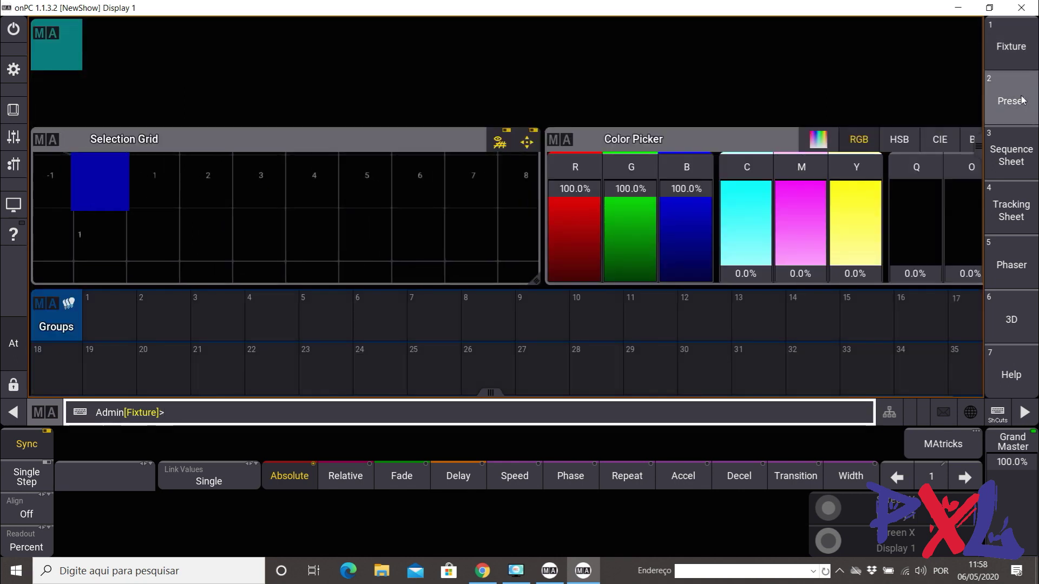
left_click(1019, 162)
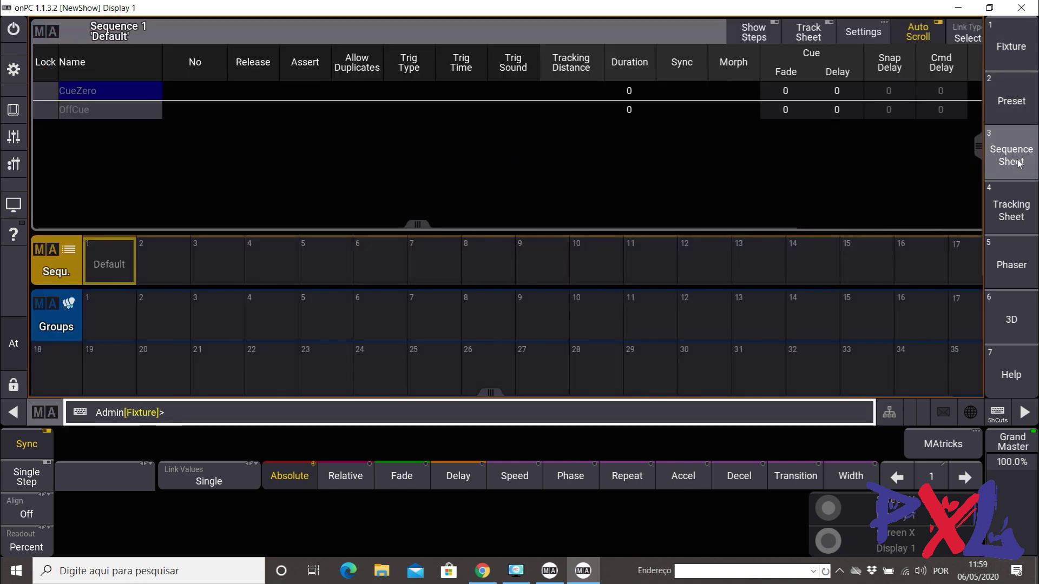
left_click(1013, 219)
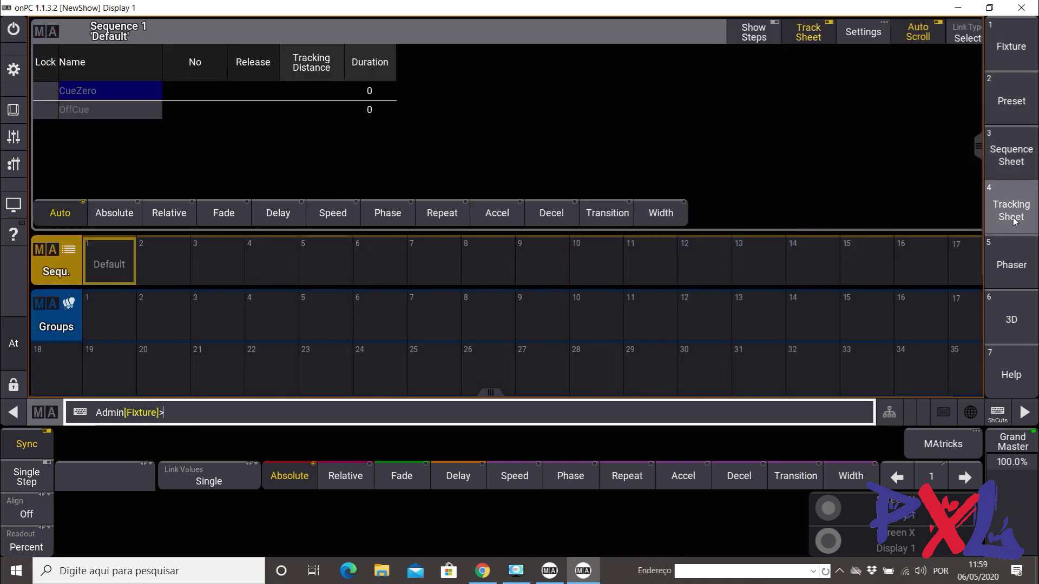
left_click(1011, 277)
left_click(1010, 329)
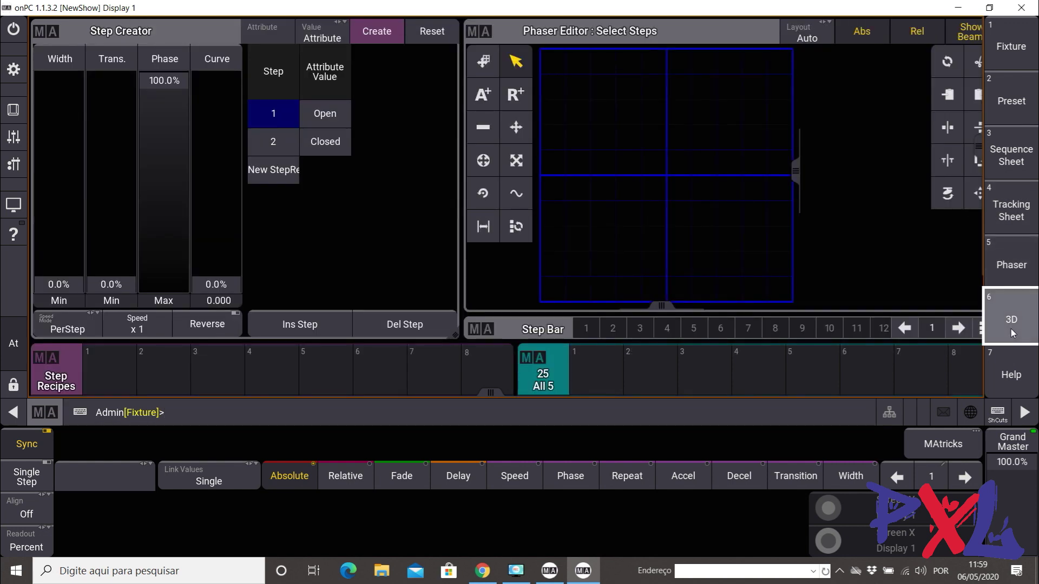
left_click(1011, 375)
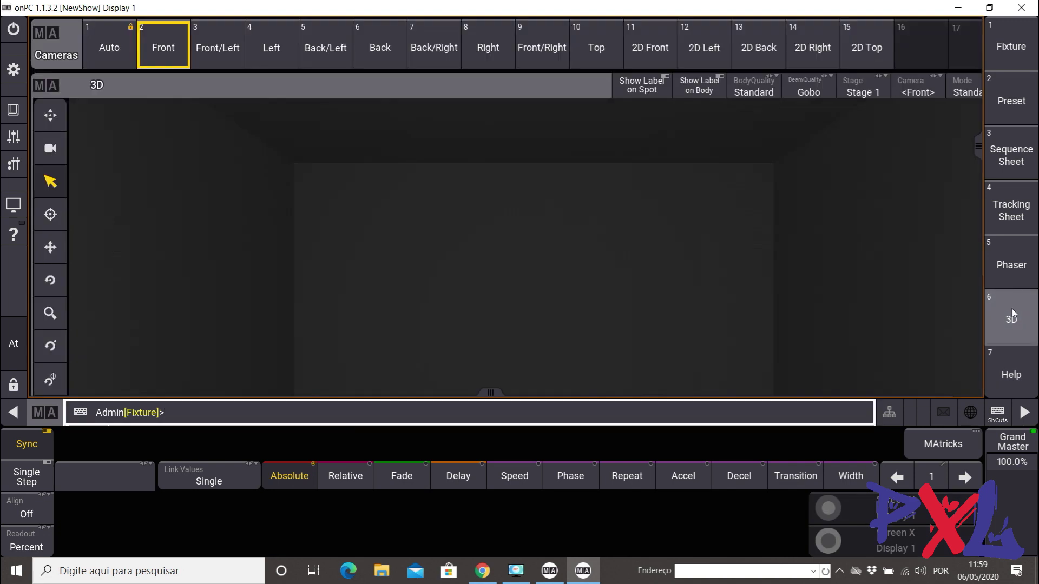
left_click(1011, 265)
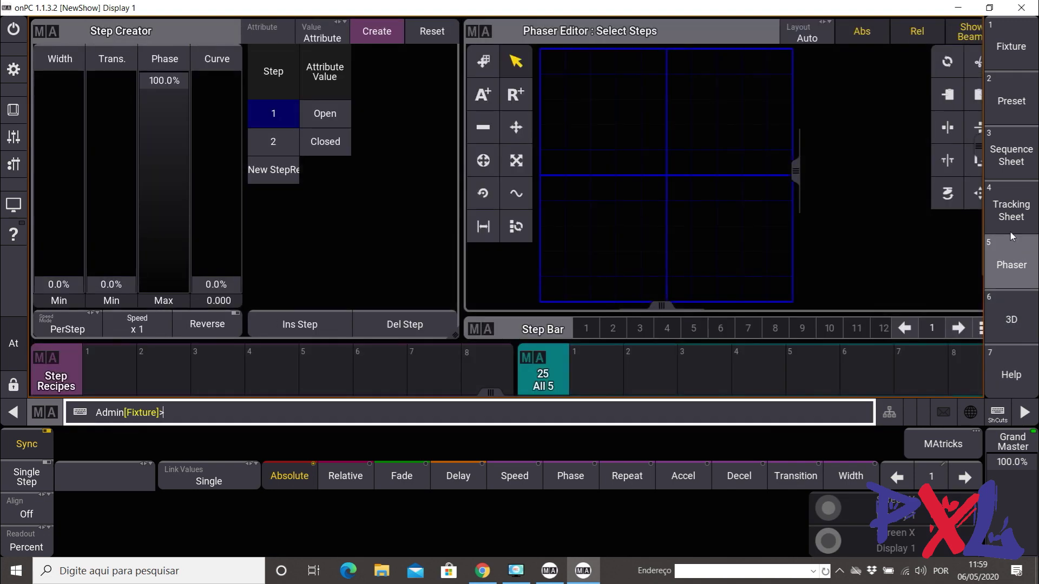
left_click(1011, 319)
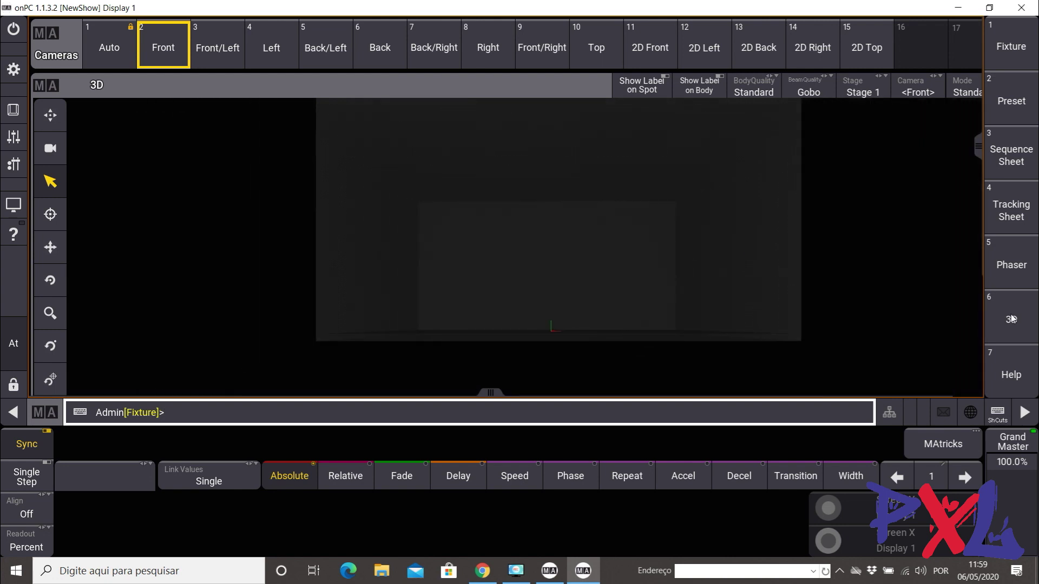
left_click(1013, 264)
left_click(1022, 208)
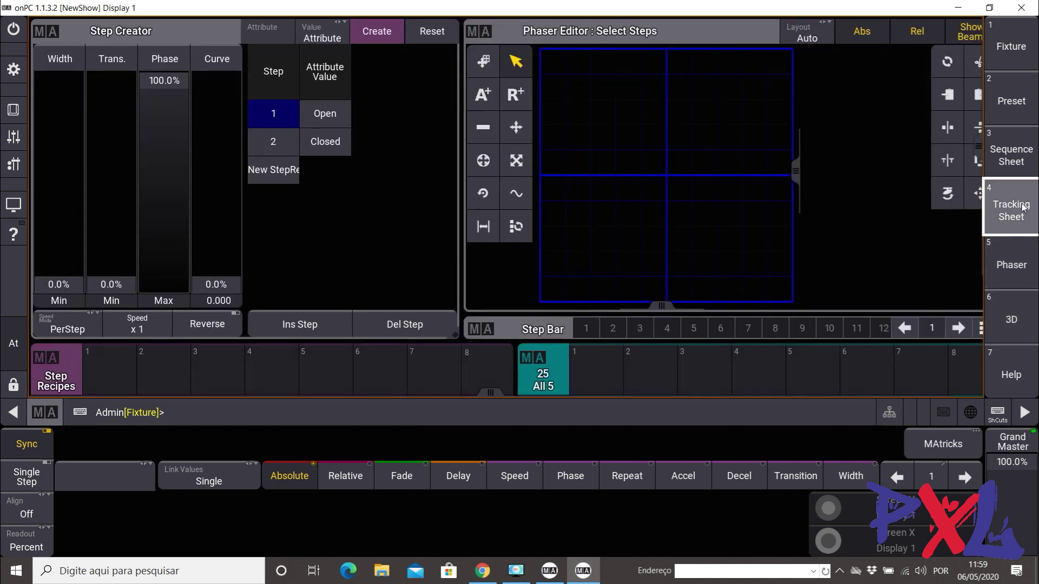
left_click(1021, 163)
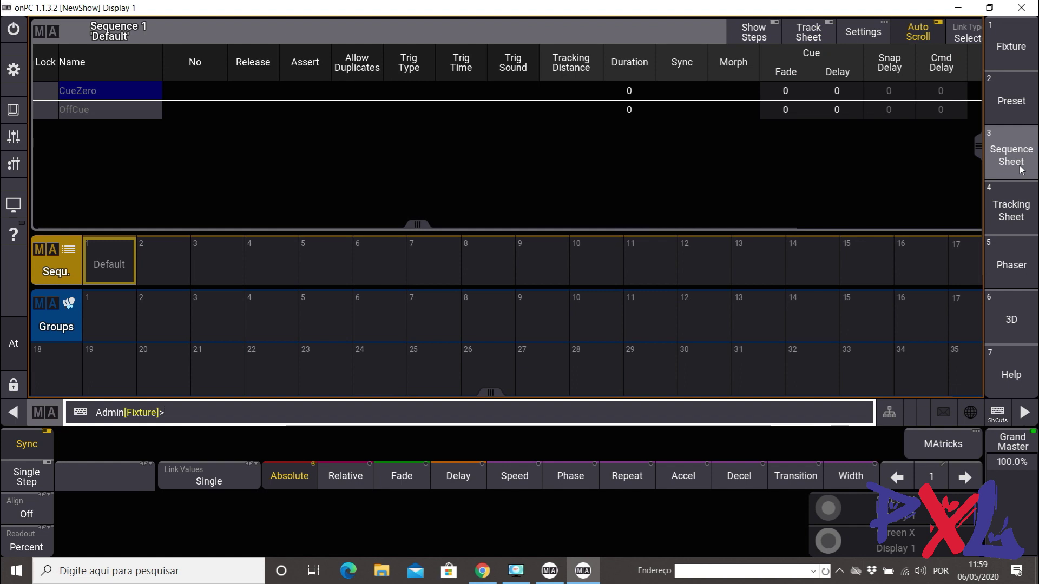